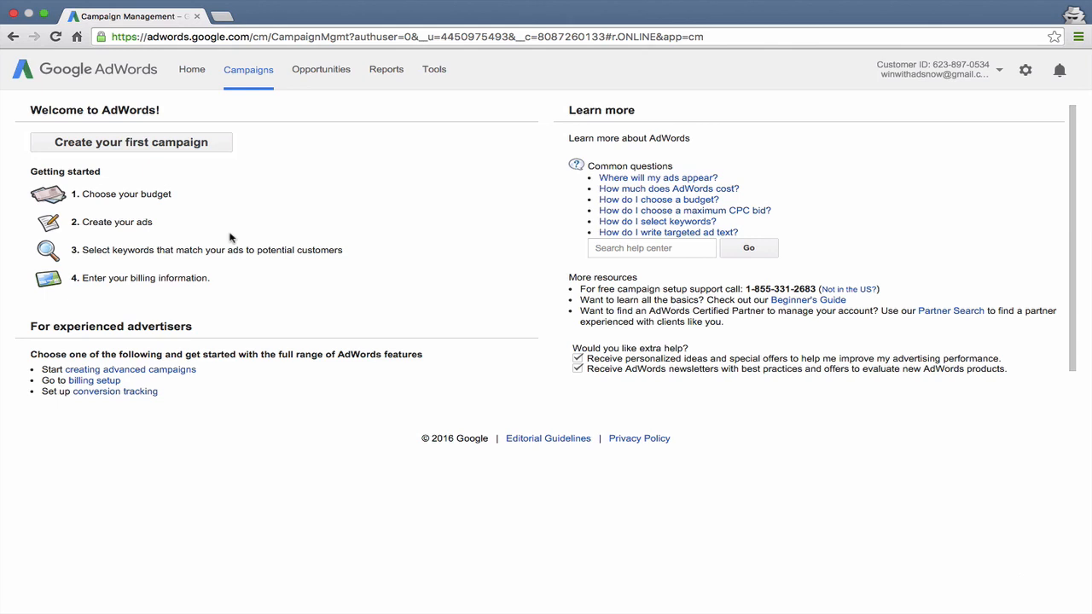
Start creating an advanced campaign and set its type to Search Network only
{"action": "left_click", "coordinate": [183, 370]}
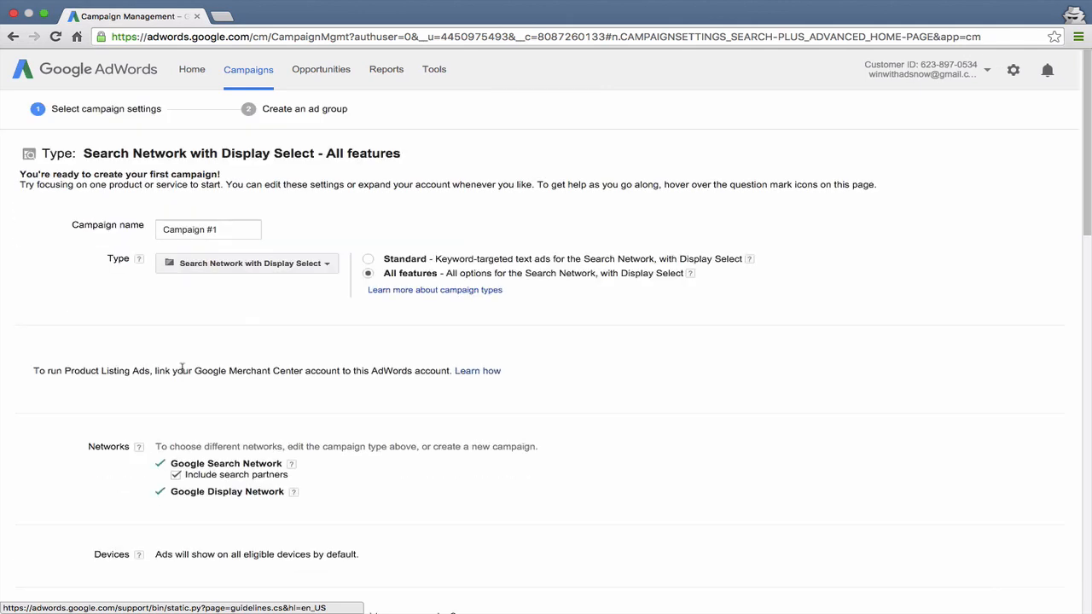
{"action": "left_click", "coordinate": [244, 227]}
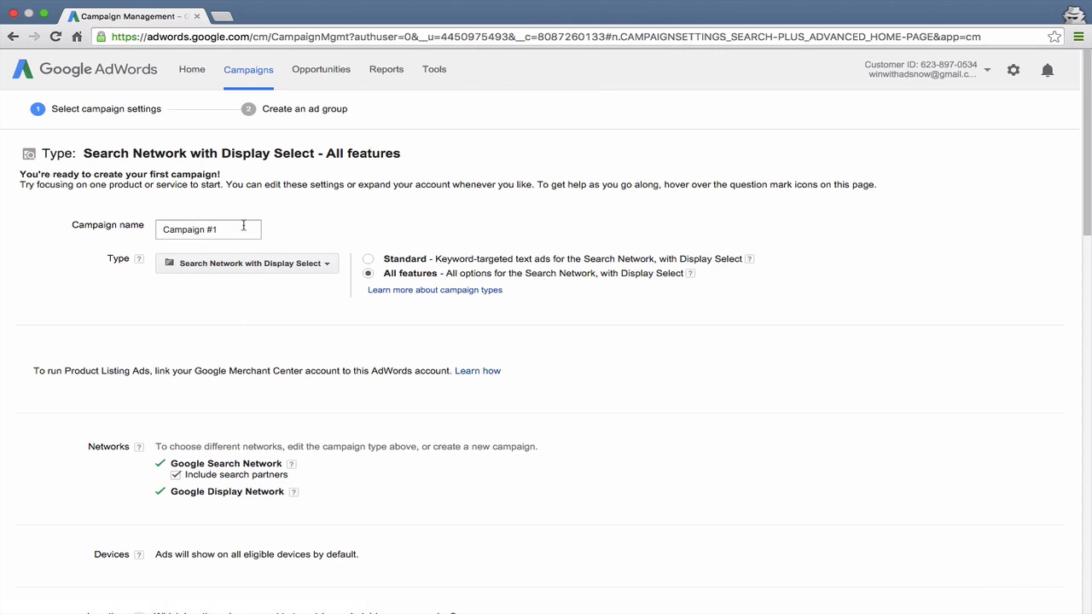
{"action": "left_click_drag", "start_coordinate": [244, 227], "coordinate": [161, 228]}
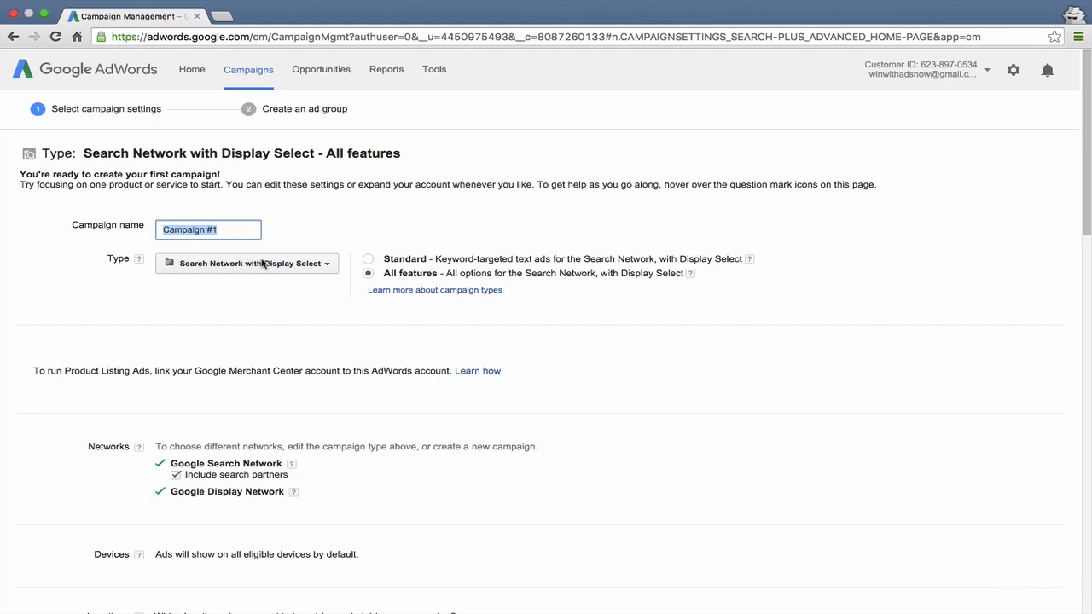
{"action": "left_click", "coordinate": [264, 264]}
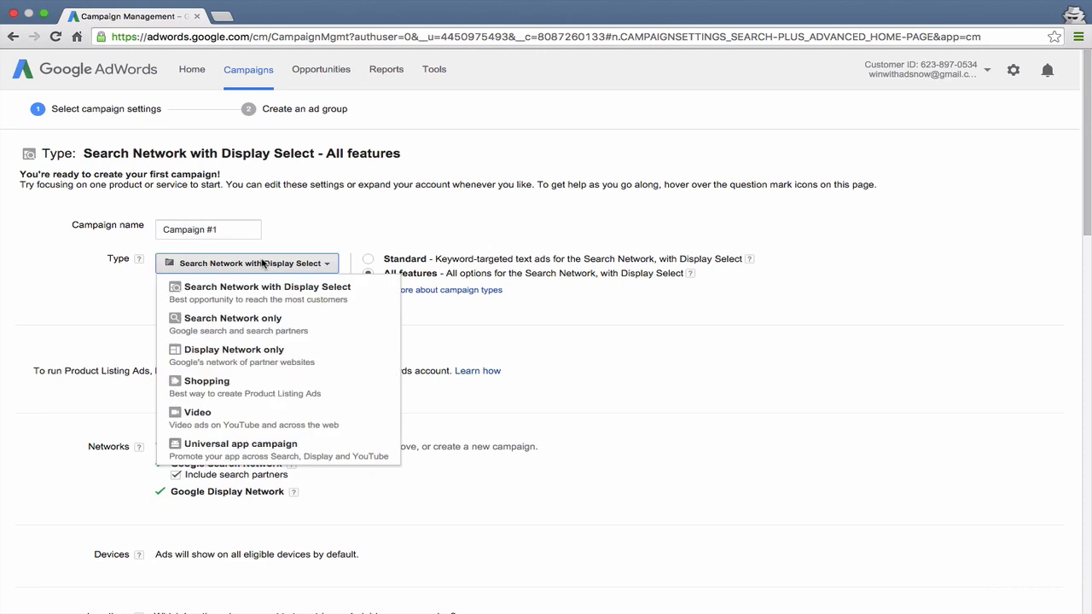
{"action": "left_click", "coordinate": [243, 320]}
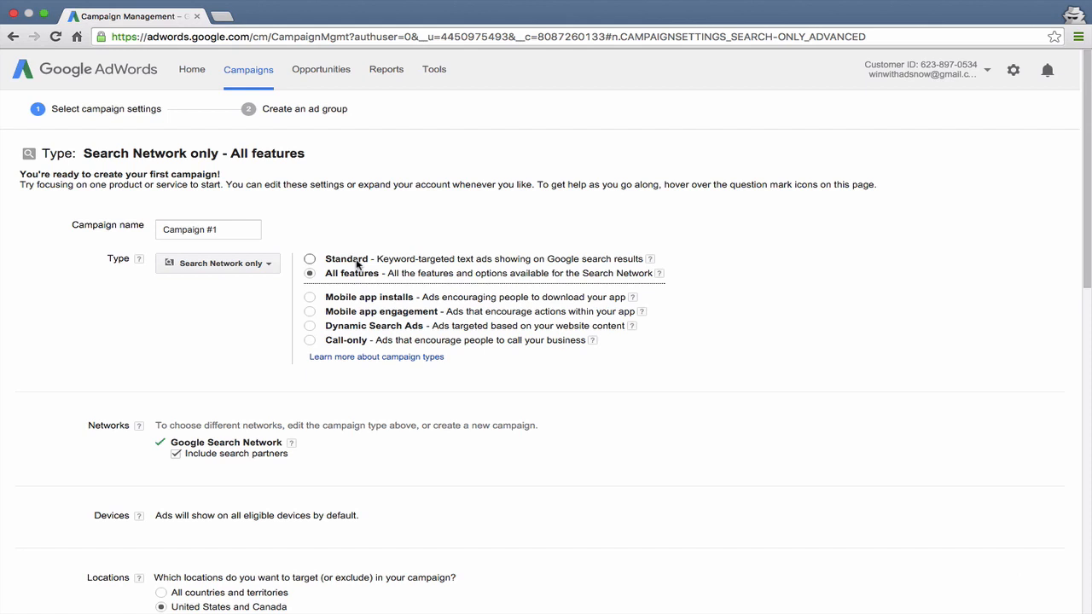
Name the campaign Buy Umbrellas
{"action": "left_click", "coordinate": [234, 227]}
{"action": "left_click_drag", "start_coordinate": [214, 229], "coordinate": [154, 231]}
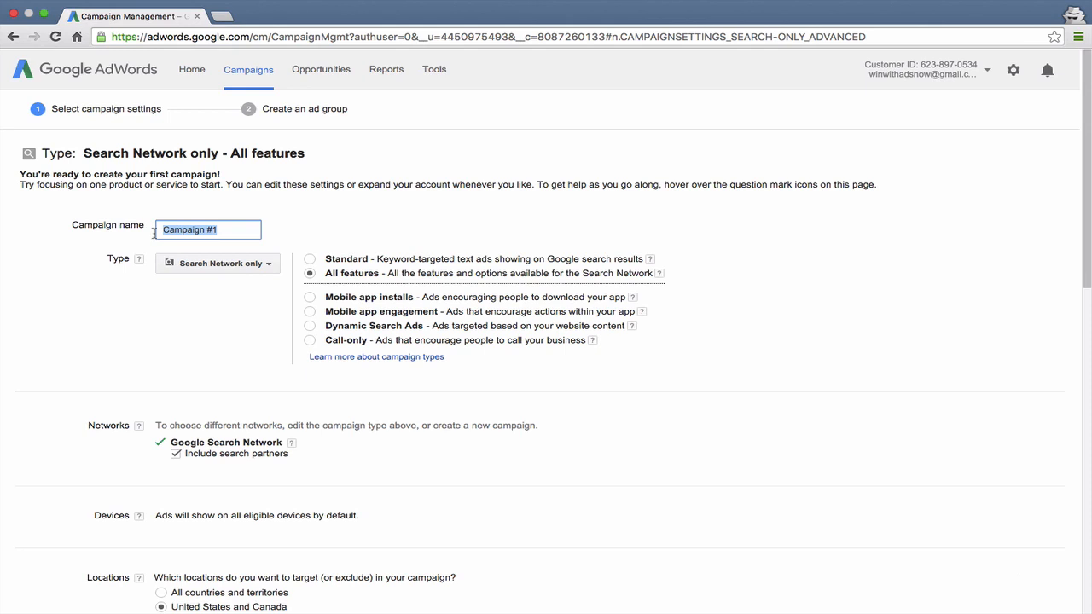
{"action": "type", "text": "Buy Umbrellas"}
{"action": "left_click", "coordinate": [300, 242]}
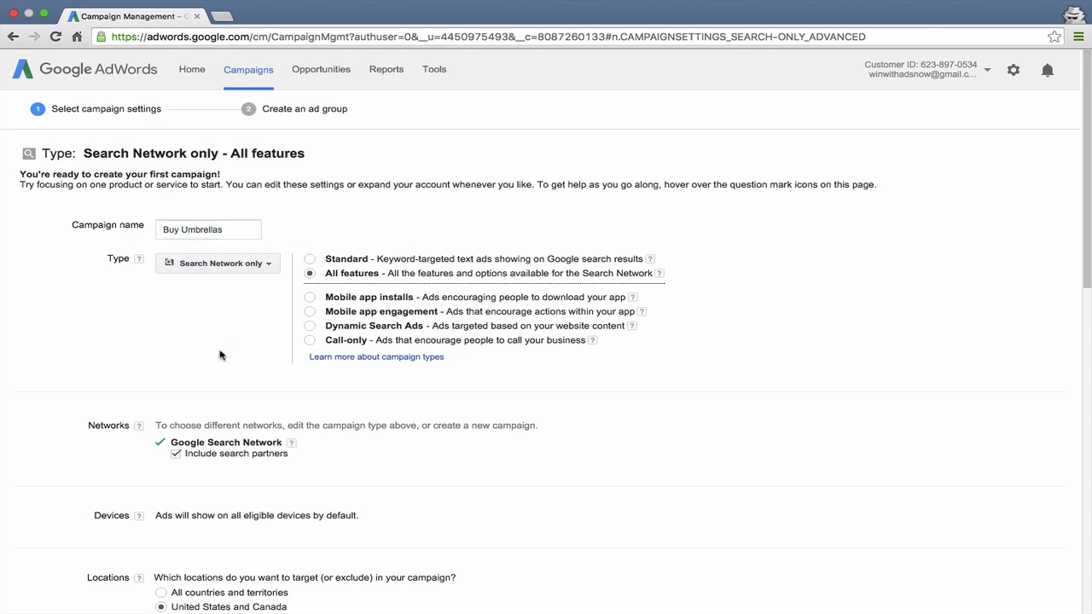
Review the campaign's network, device and location settings
{"action": "scroll", "coordinate": [219, 355], "scroll_direction": "down", "scroll_amount": 2}
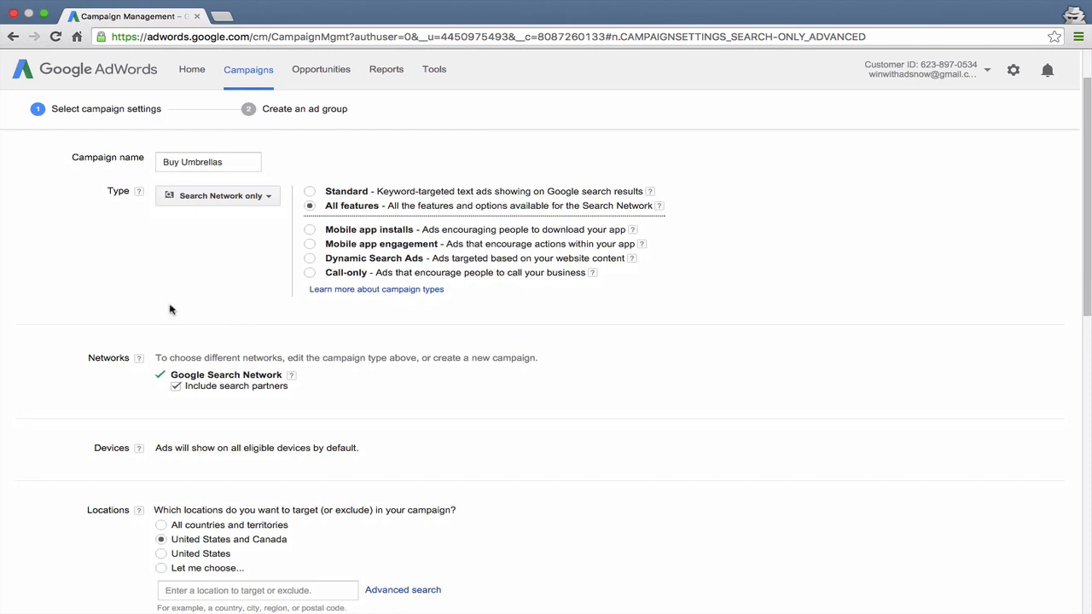
{"action": "scroll", "coordinate": [169, 310], "scroll_direction": "down", "scroll_amount": 4}
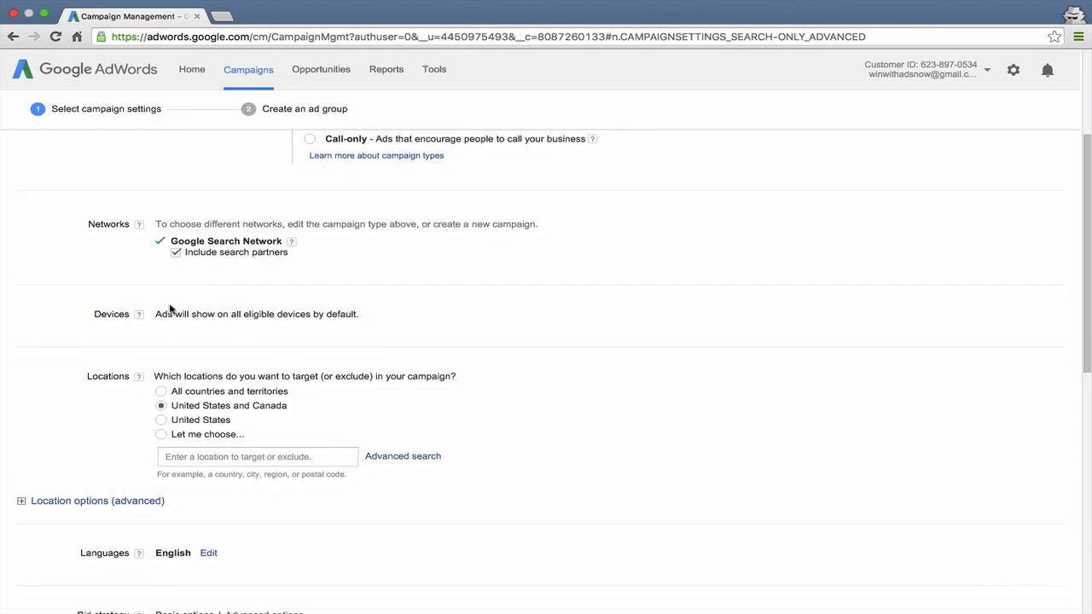
{"action": "scroll", "coordinate": [207, 219], "scroll_direction": "up", "scroll_amount": 1}
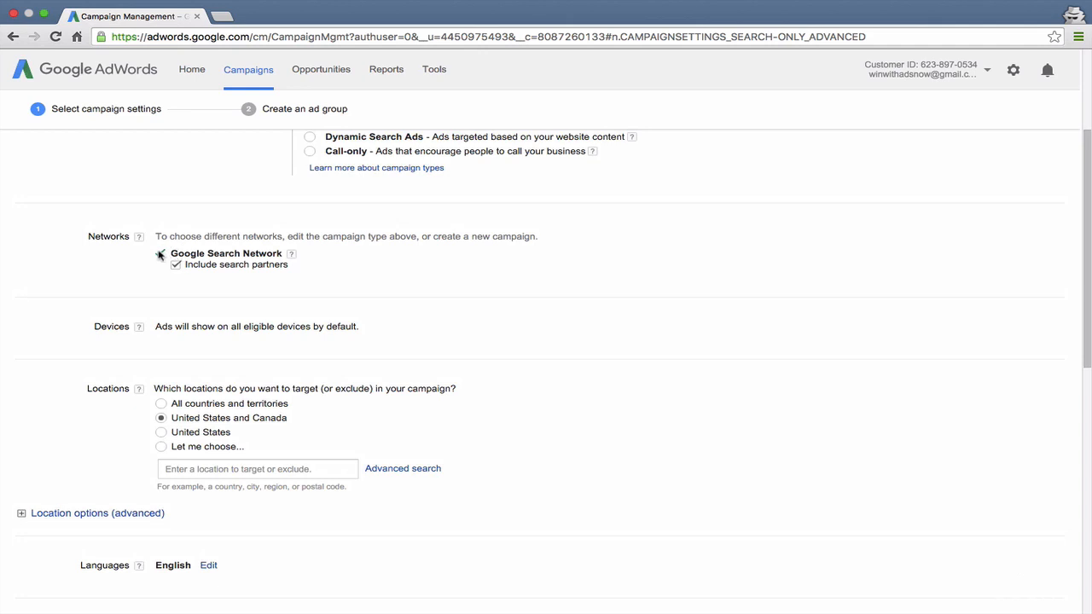
{"action": "left_click_drag", "start_coordinate": [169, 254], "coordinate": [280, 251]}
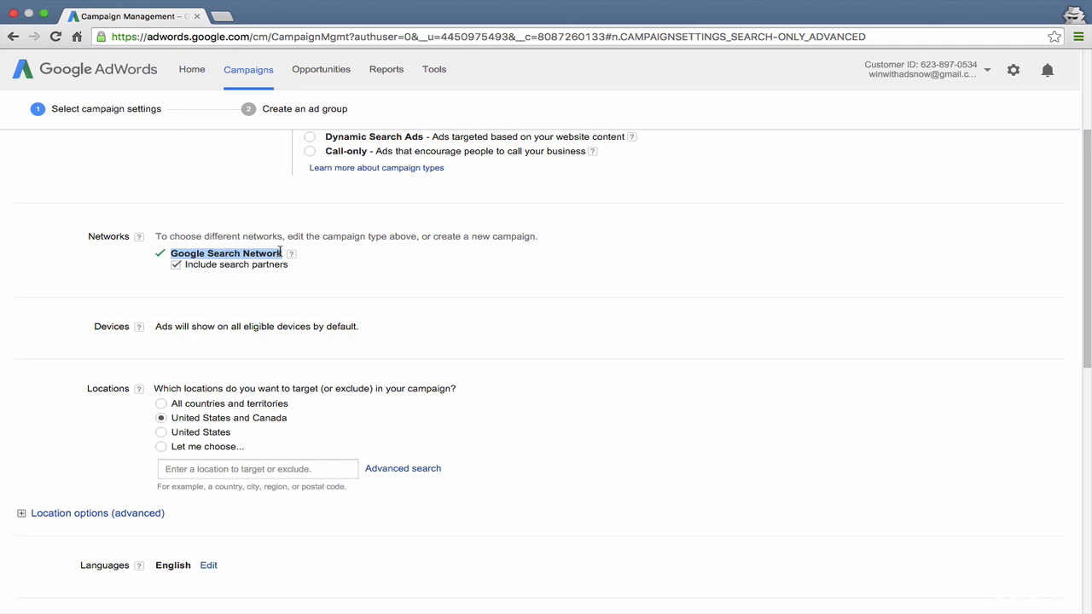
{"action": "left_click", "coordinate": [176, 265]}
{"action": "left_click", "coordinate": [176, 265]}
{"action": "scroll", "coordinate": [183, 288], "scroll_direction": "down", "scroll_amount": 3}
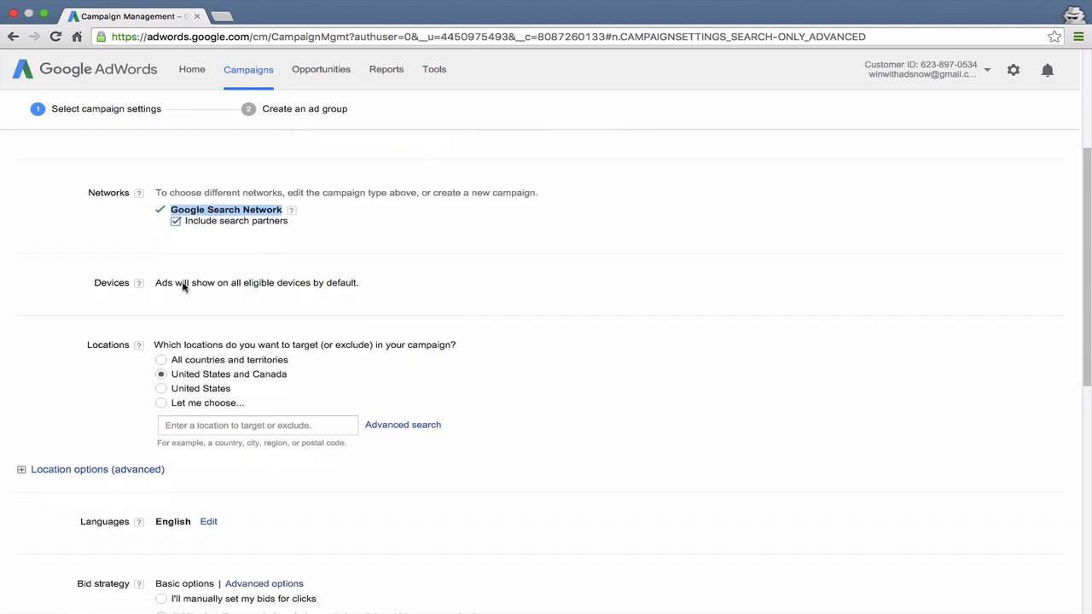
{"action": "scroll", "coordinate": [183, 288], "scroll_direction": "down", "scroll_amount": 2}
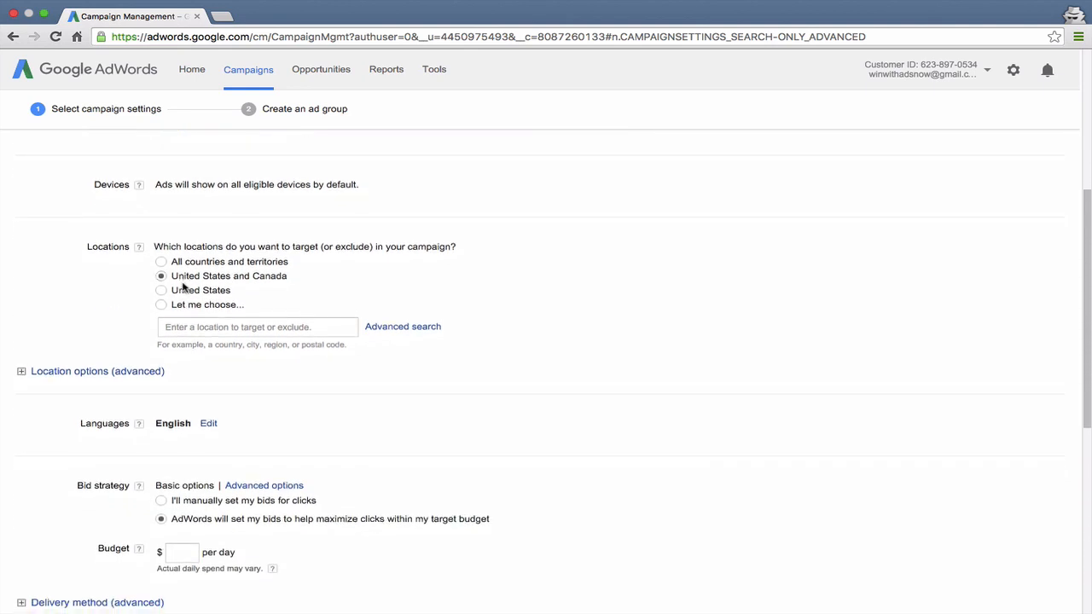
{"action": "scroll", "coordinate": [192, 196], "scroll_direction": "up", "scroll_amount": 1}
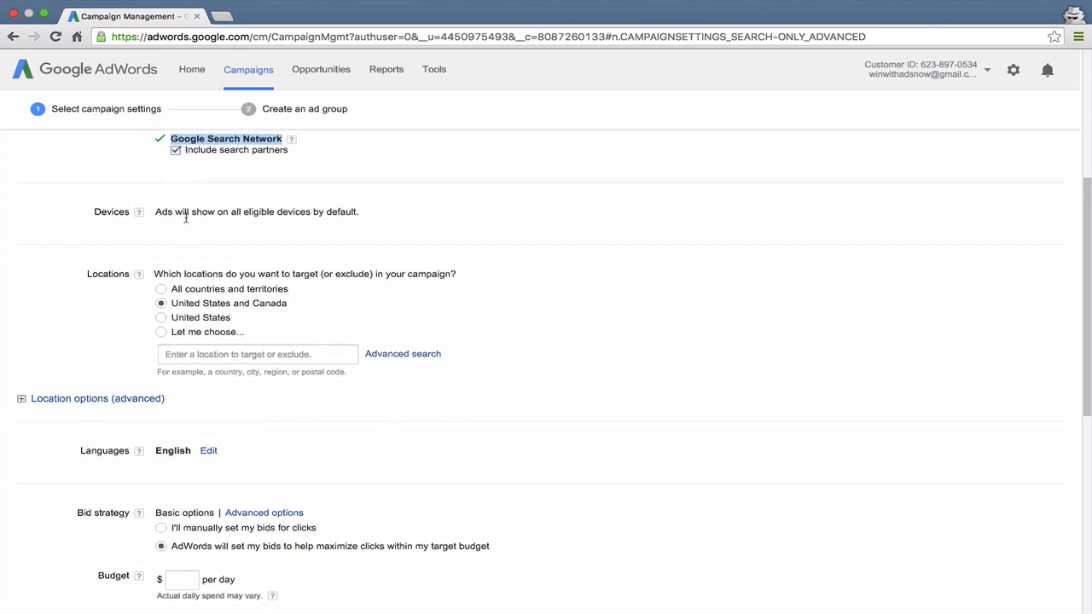
{"action": "scroll", "coordinate": [185, 216], "scroll_direction": "down", "scroll_amount": 1}
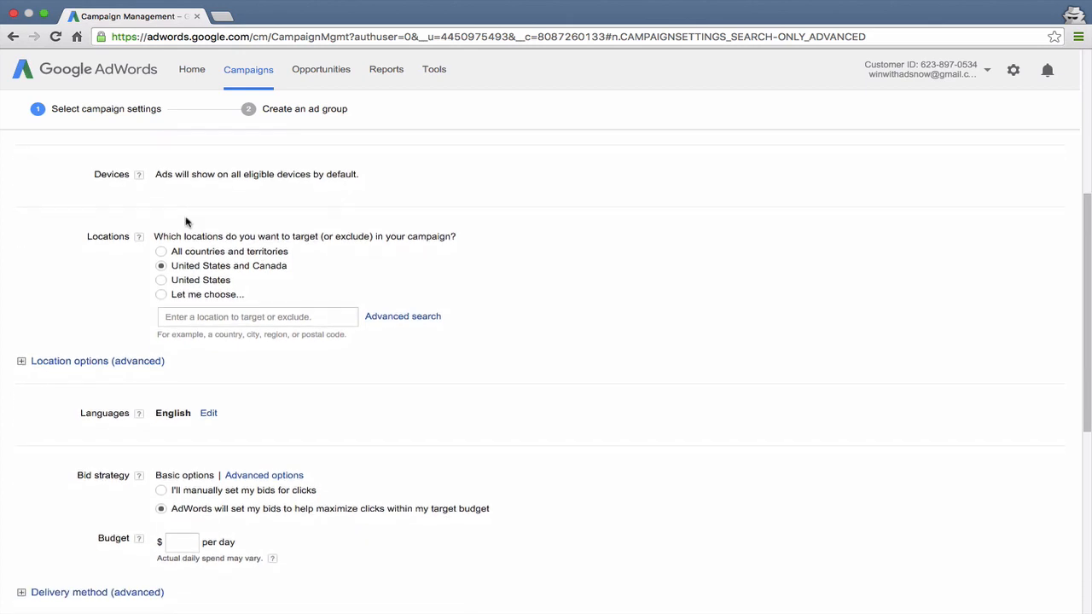
{"action": "scroll", "coordinate": [186, 221], "scroll_direction": "down", "scroll_amount": 1}
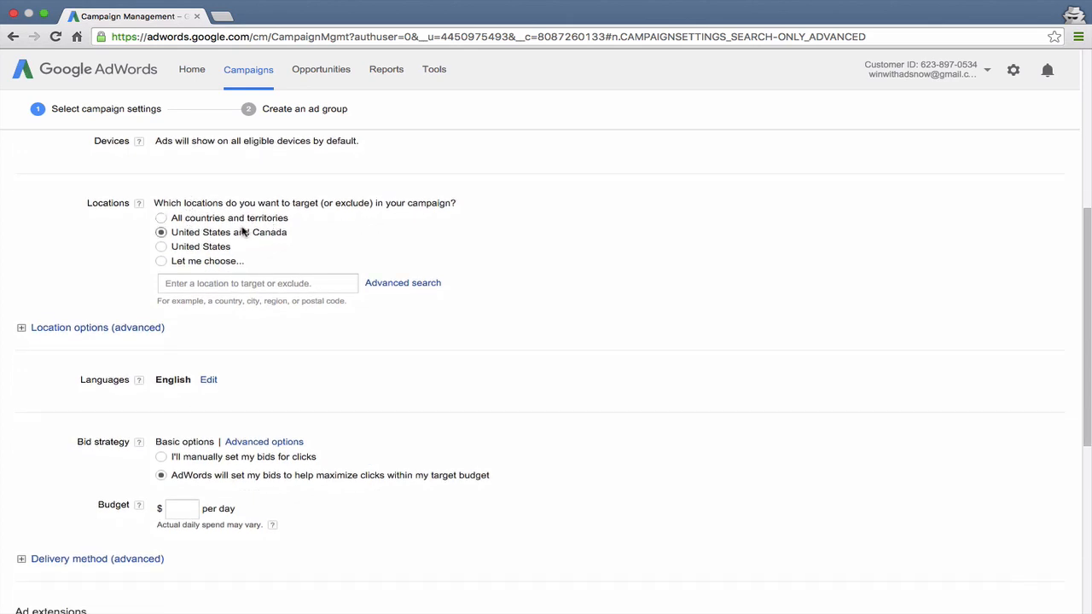
Set the campaign's target location to United States
{"action": "left_click", "coordinate": [227, 285]}
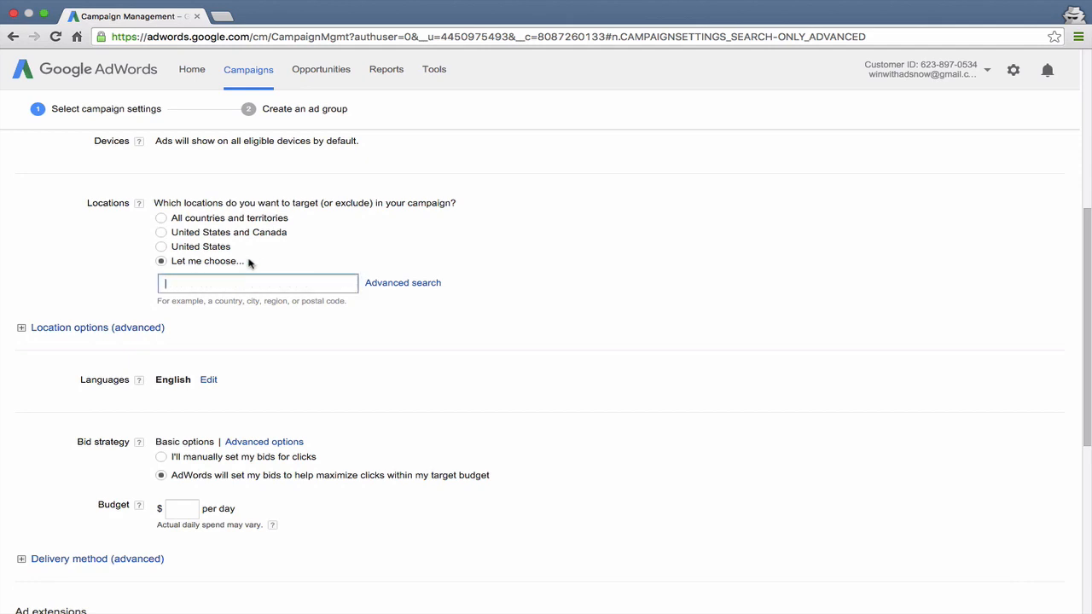
{"action": "left_click", "coordinate": [213, 248]}
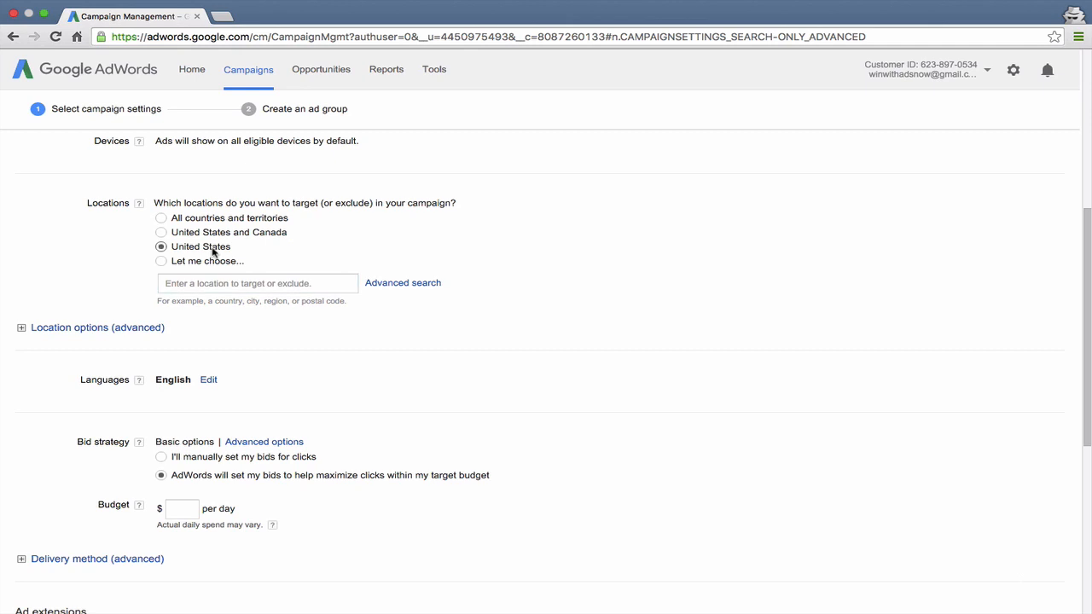
{"action": "scroll", "coordinate": [321, 259], "scroll_direction": "down", "scroll_amount": 1}
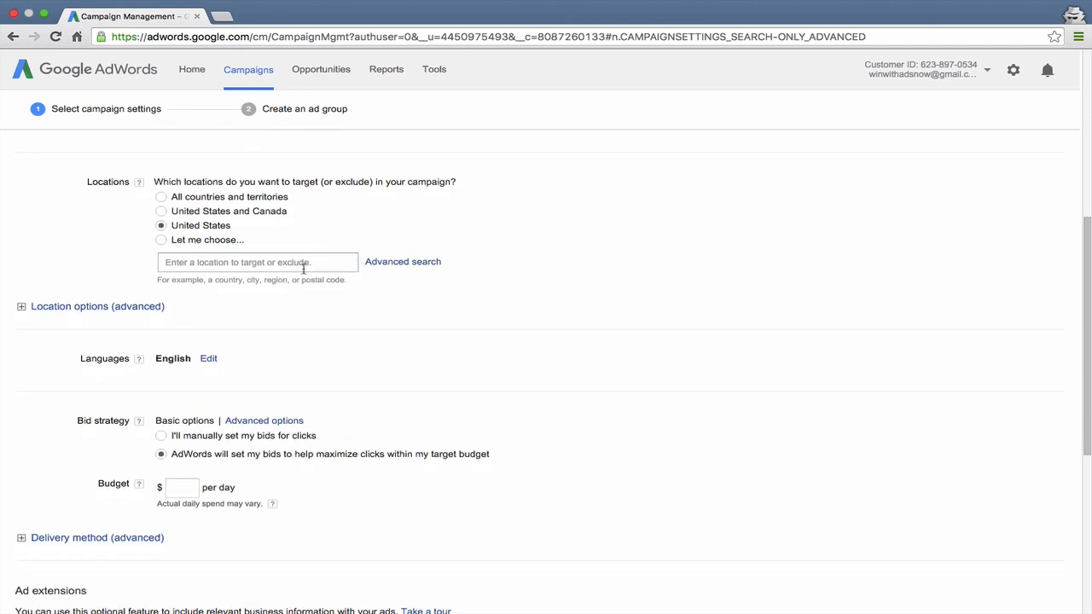
{"action": "left_click", "coordinate": [283, 266]}
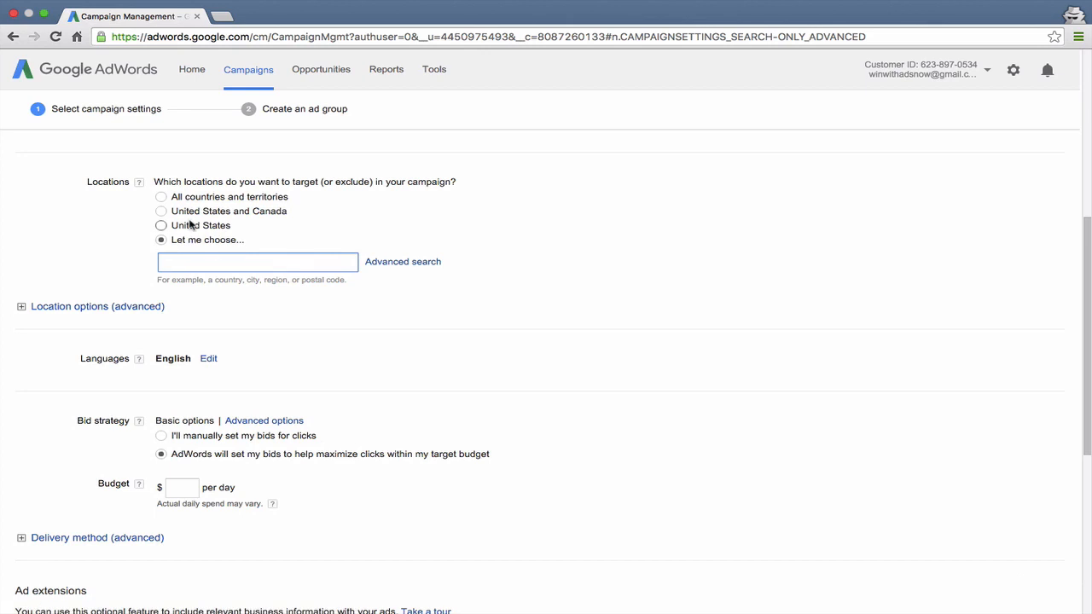
{"action": "left_click", "coordinate": [192, 225]}
{"action": "scroll", "coordinate": [93, 308], "scroll_direction": "down", "scroll_amount": 1}
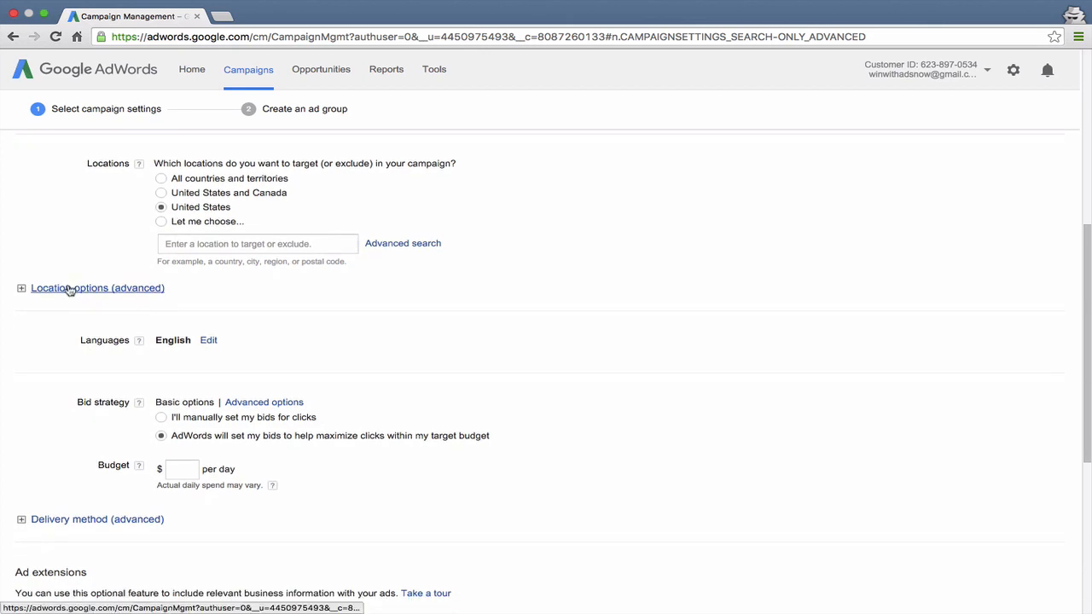
Expand the advanced location options and examine the target and exclude choices
{"action": "left_click", "coordinate": [70, 288]}
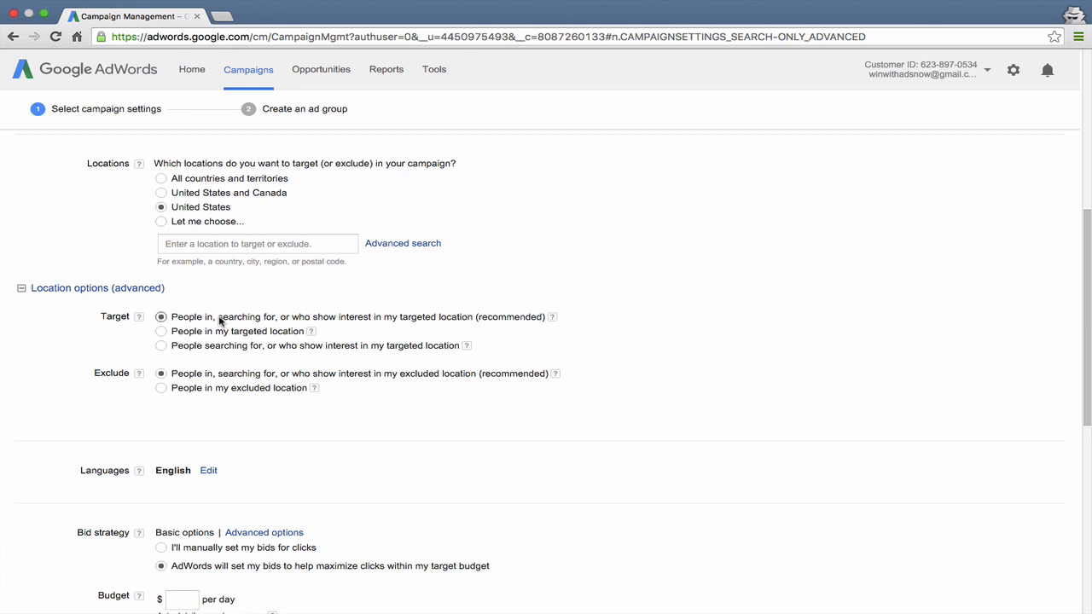
{"action": "left_click", "coordinate": [212, 333]}
{"action": "left_click", "coordinate": [217, 351]}
{"action": "left_click", "coordinate": [224, 319]}
{"action": "scroll", "coordinate": [99, 358], "scroll_direction": "down", "scroll_amount": 3}
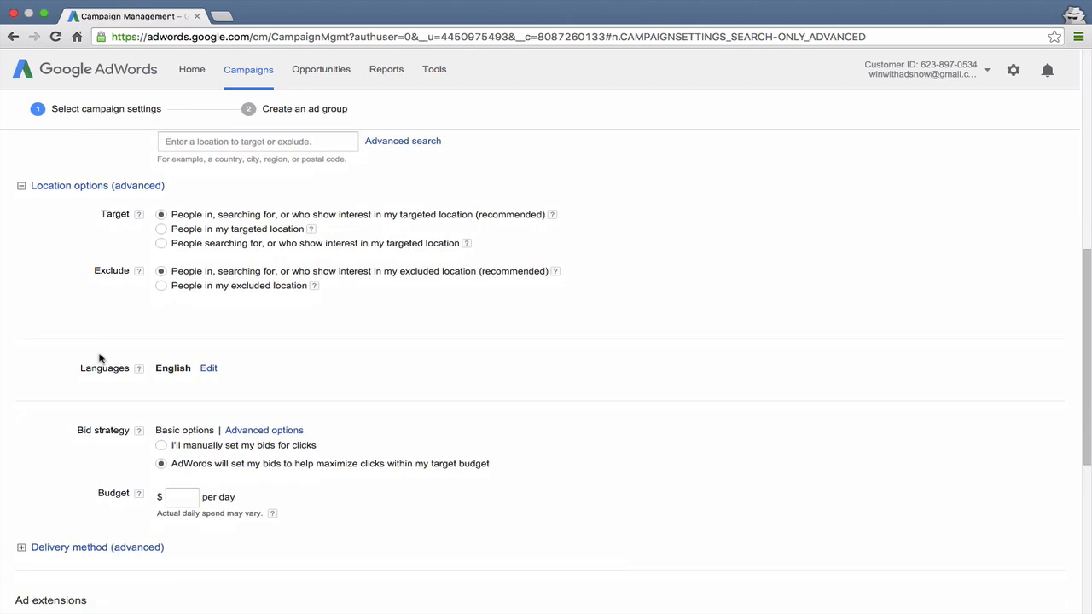
{"action": "left_click", "coordinate": [162, 287]}
{"action": "left_click", "coordinate": [160, 272]}
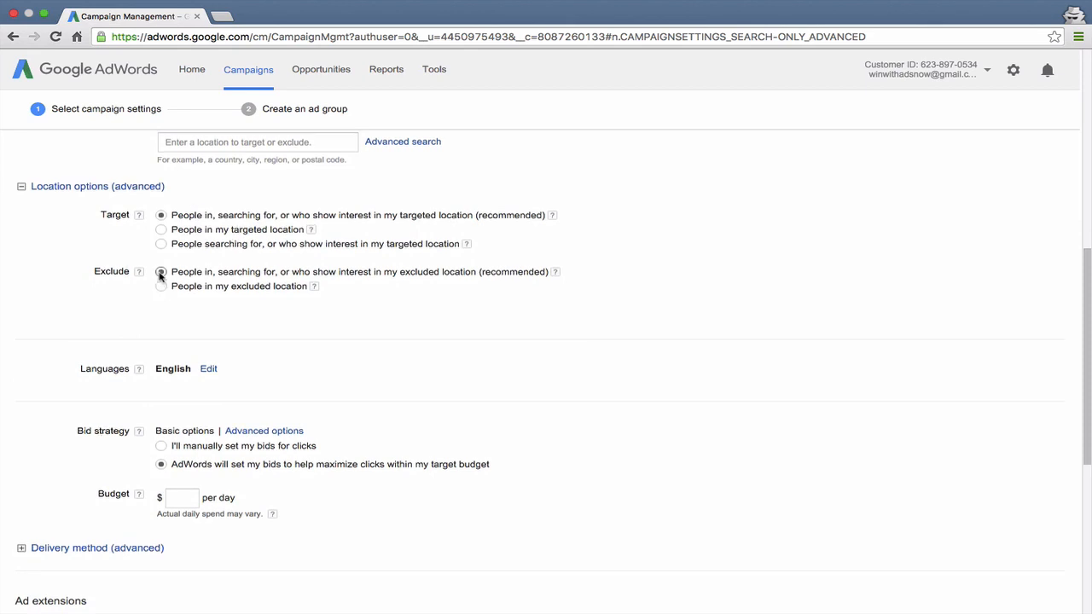
Open the advanced location search and exclude Alaska and Hawaii from the campaign
{"action": "scroll", "coordinate": [162, 273], "scroll_direction": "up", "scroll_amount": 2}
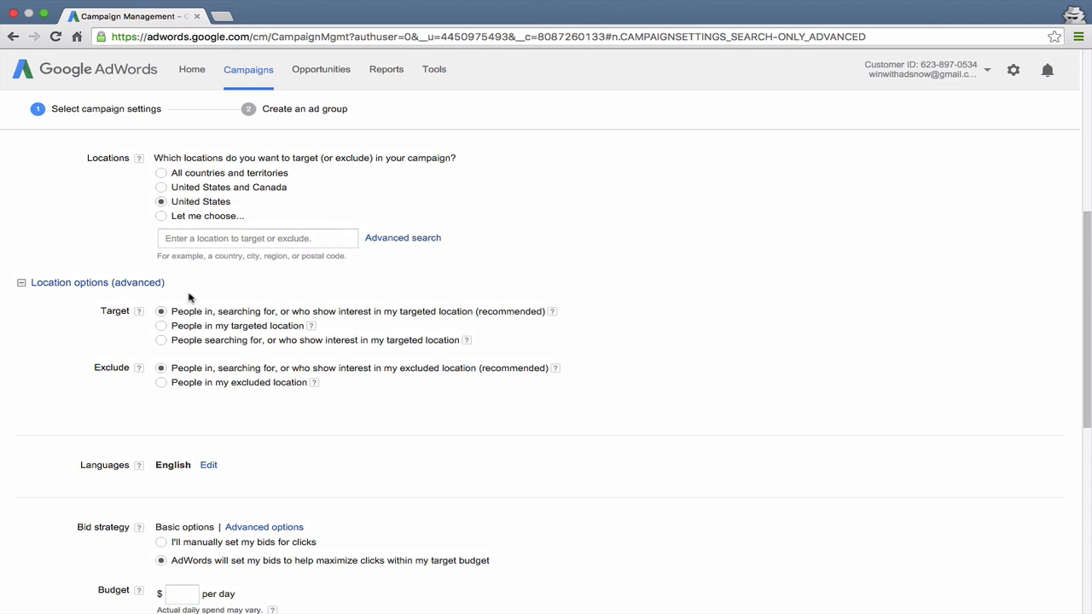
{"action": "left_click", "coordinate": [216, 239]}
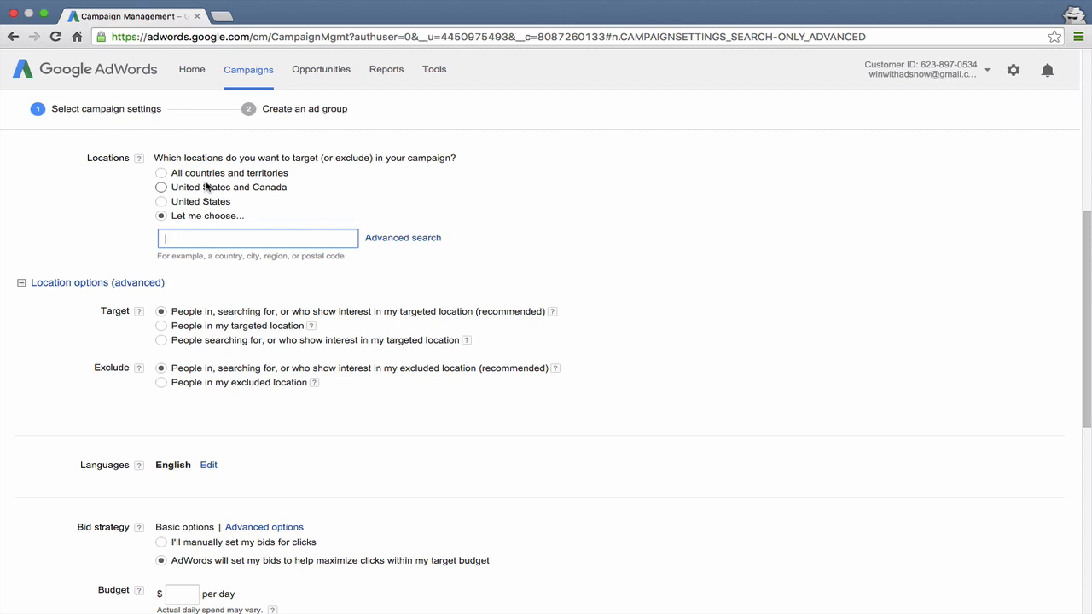
{"action": "left_click", "coordinate": [389, 240]}
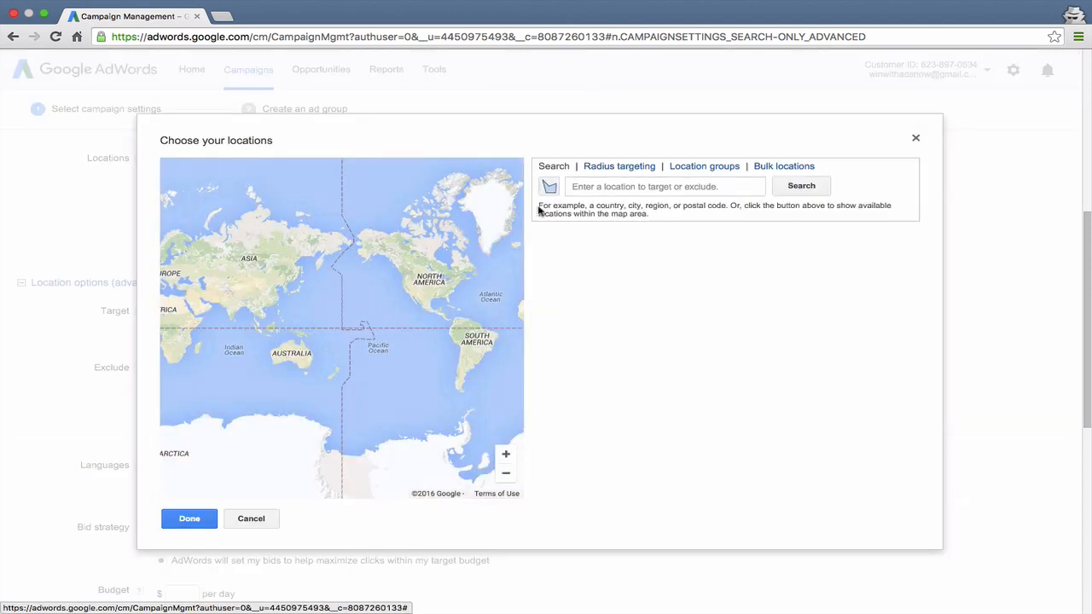
{"action": "left_click", "coordinate": [577, 186]}
{"action": "type", "text": "al"}
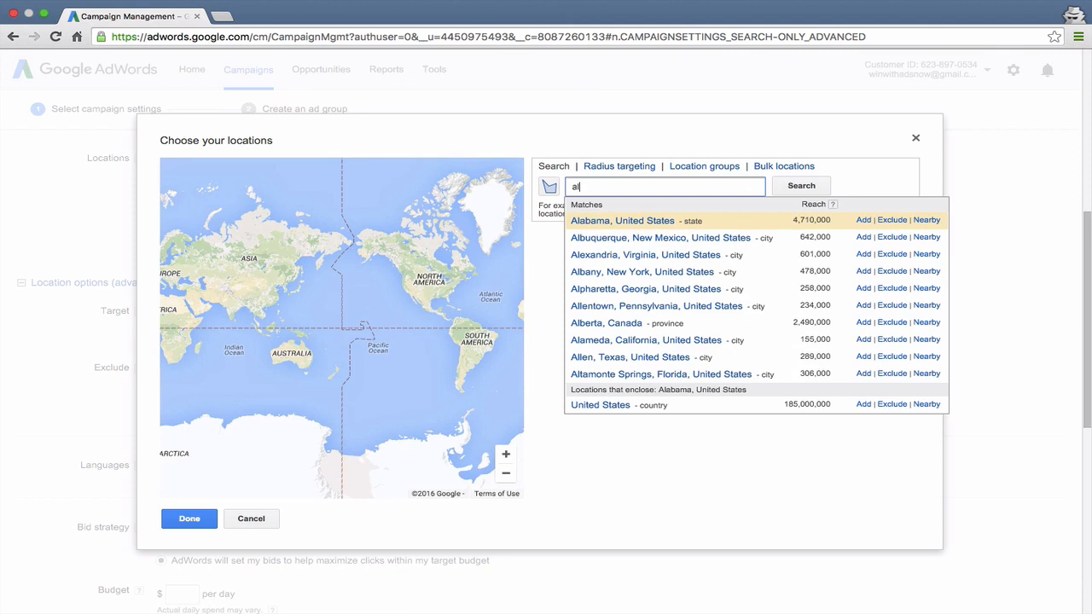
{"action": "type", "text": "ask"}
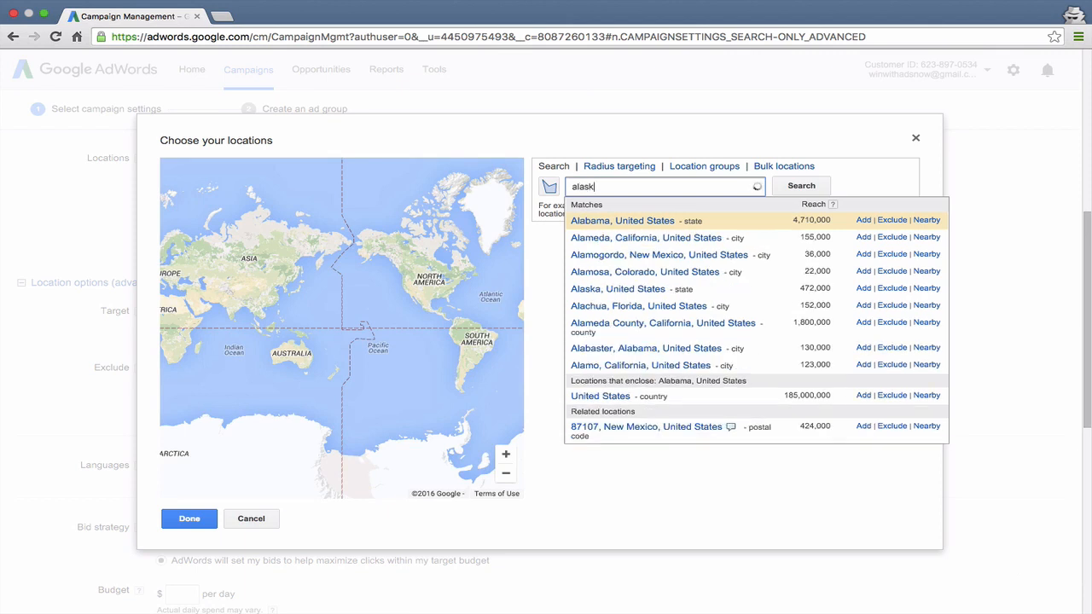
{"action": "type", "text": "a"}
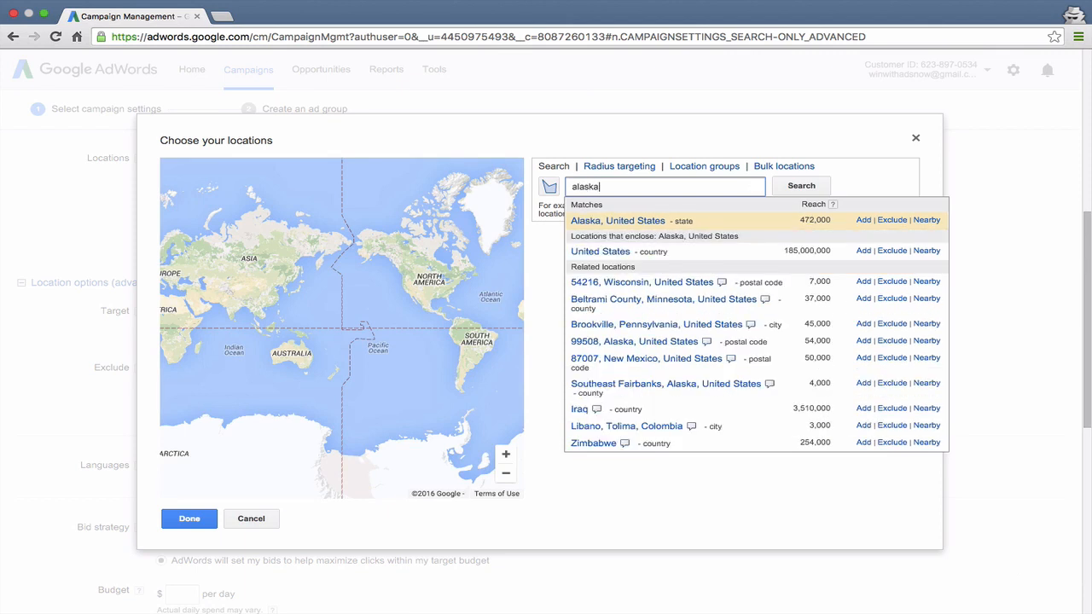
{"action": "left_click", "coordinate": [896, 221]}
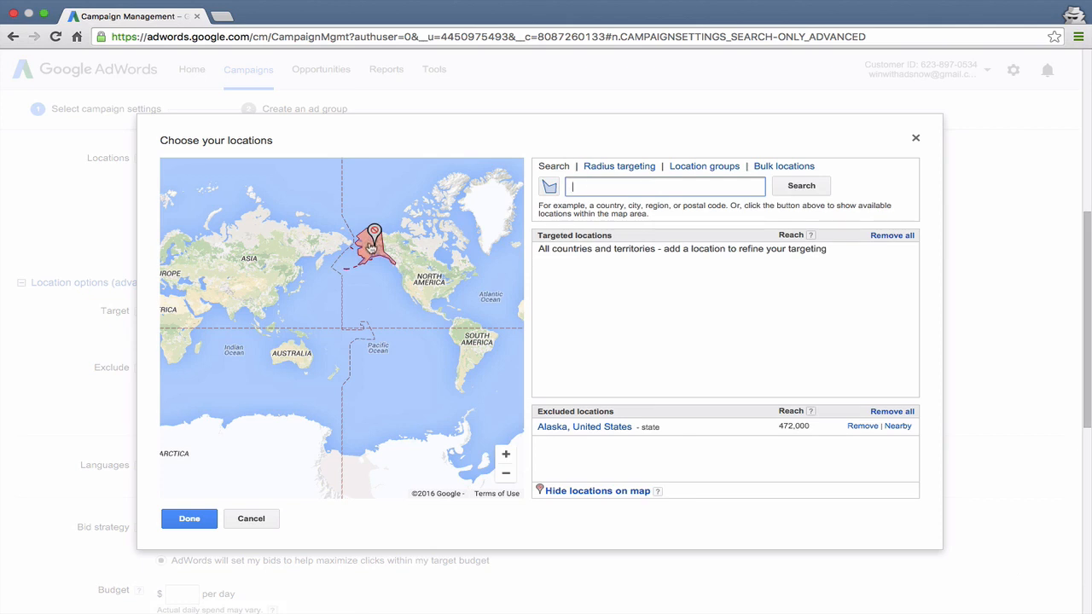
{"action": "type", "text": "hawaii"}
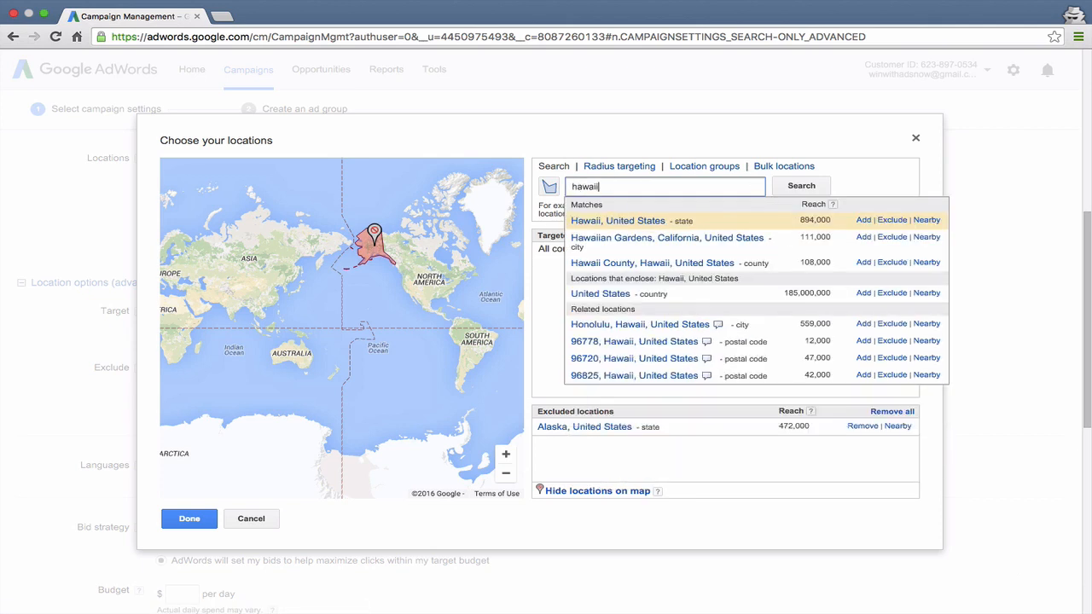
{"action": "left_click", "coordinate": [891, 220]}
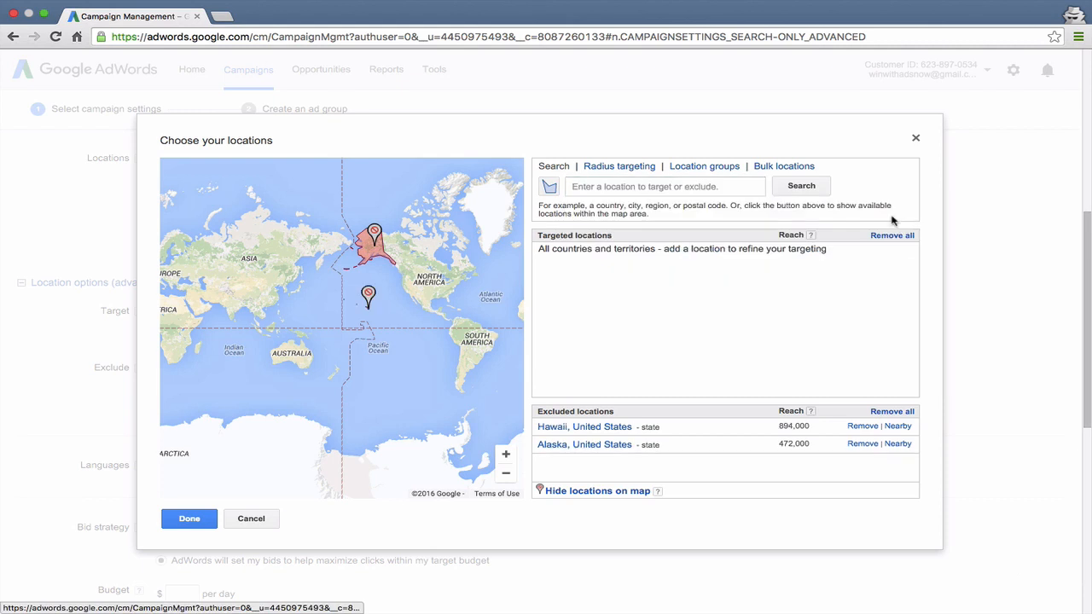
Add United States as a targeted location from the location search and close the locations dialog
{"action": "left_click", "coordinate": [651, 186]}
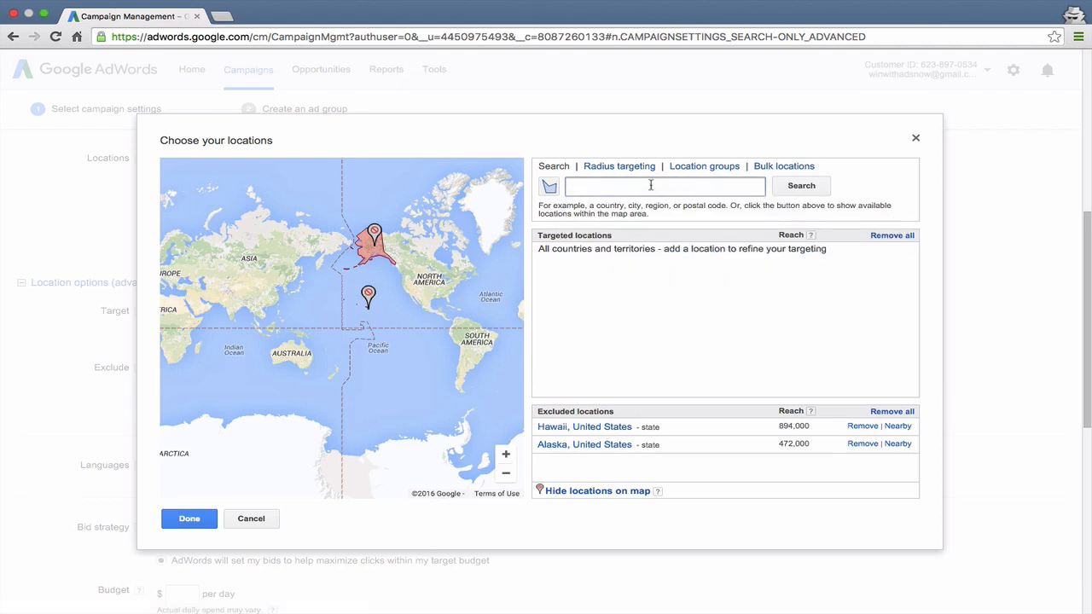
{"action": "type", "text": "uni"}
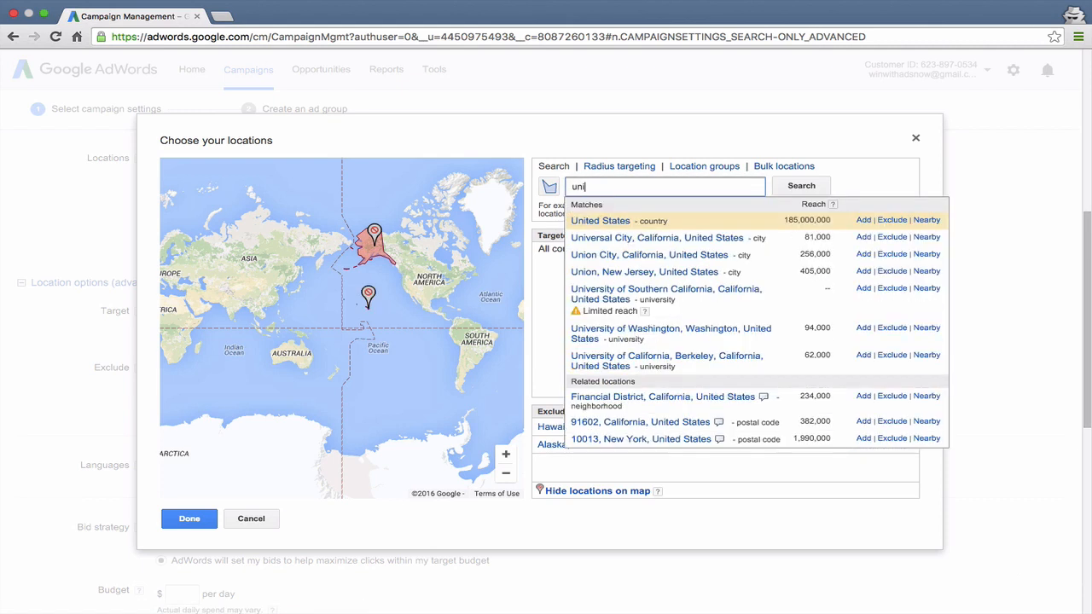
{"action": "left_click", "coordinate": [862, 220]}
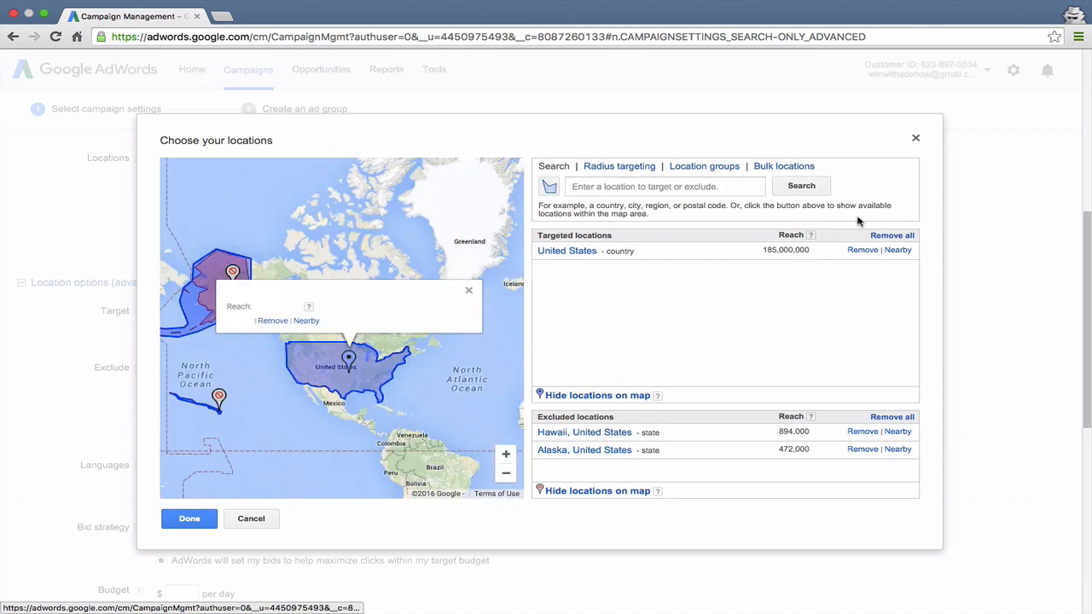
{"action": "left_click", "coordinate": [469, 293]}
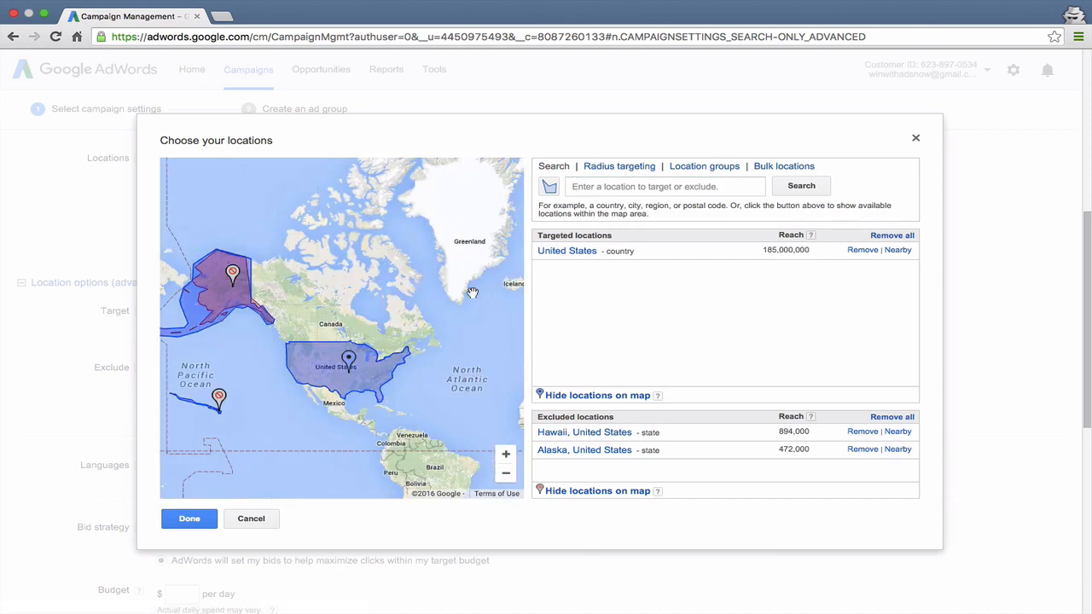
{"action": "left_click", "coordinate": [190, 518]}
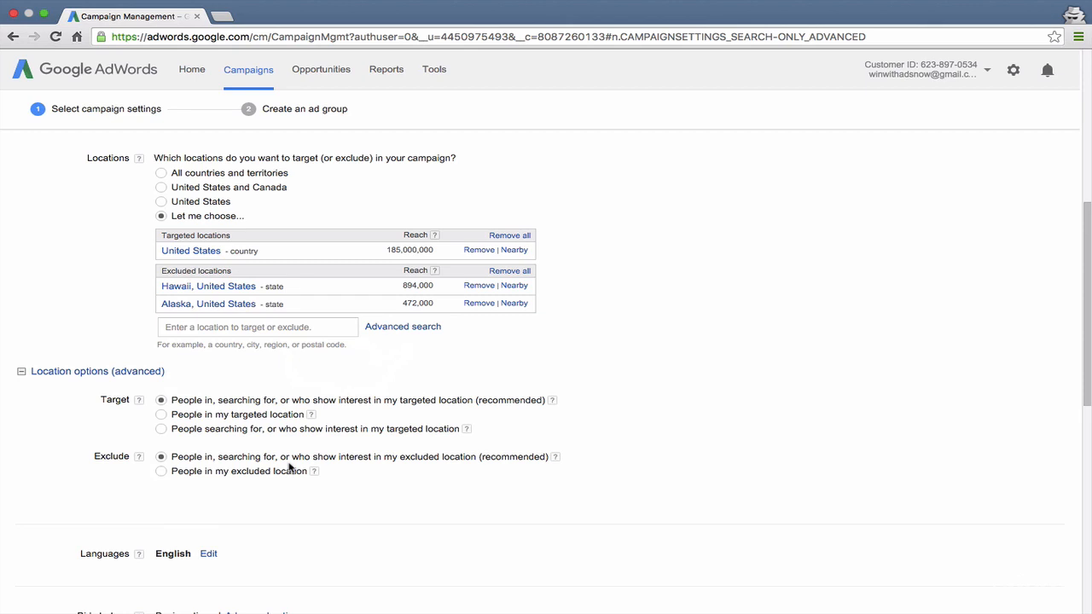
Set the location exclusion option to people in my excluded location
{"action": "scroll", "coordinate": [289, 468], "scroll_direction": "down", "scroll_amount": 3}
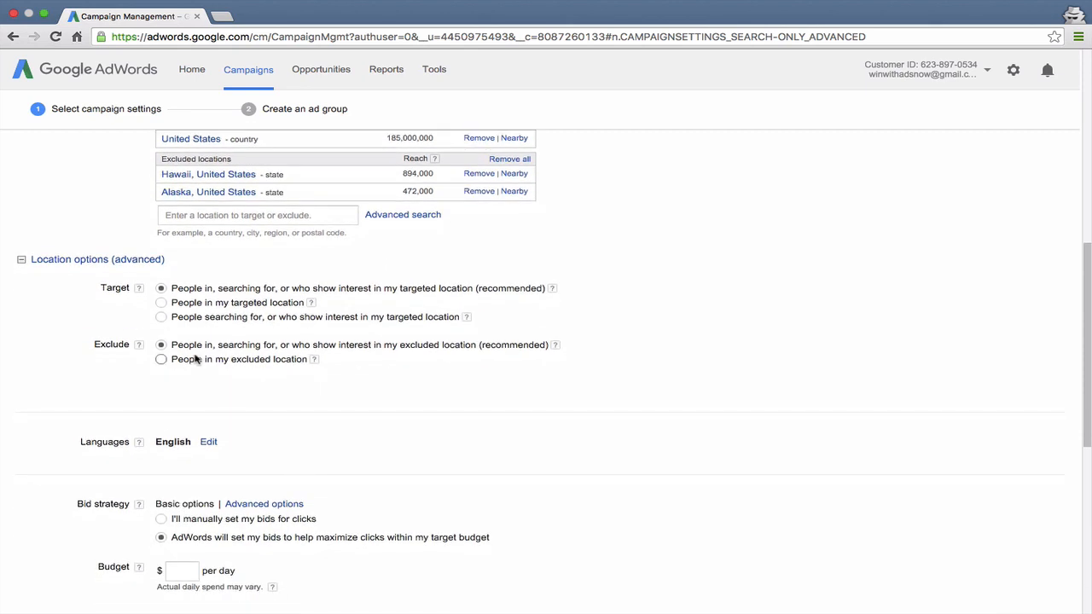
{"action": "left_click", "coordinate": [195, 359]}
{"action": "scroll", "coordinate": [260, 387], "scroll_direction": "down", "scroll_amount": 3}
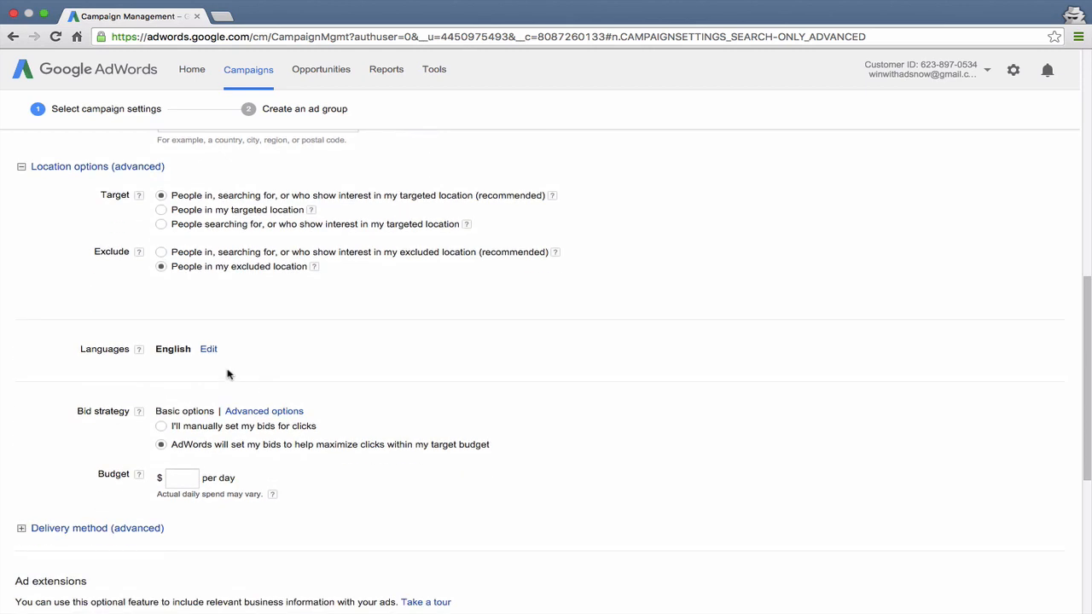
Open the campaign's language choices and check then uncheck All languages, keeping English
{"action": "scroll", "coordinate": [224, 365], "scroll_direction": "down", "scroll_amount": 2}
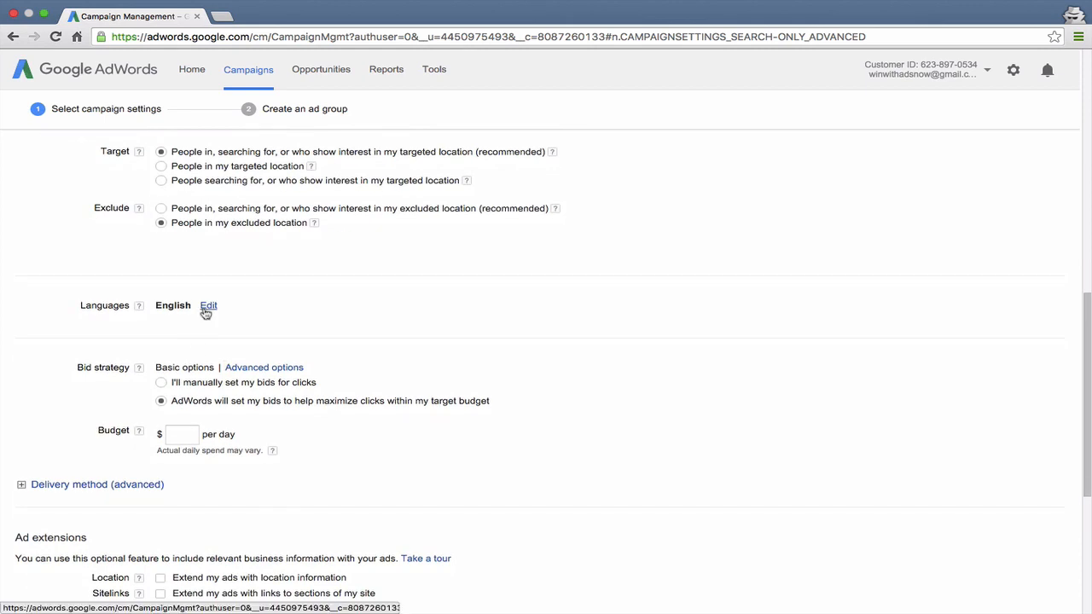
{"action": "scroll", "coordinate": [206, 313], "scroll_direction": "down", "scroll_amount": 1}
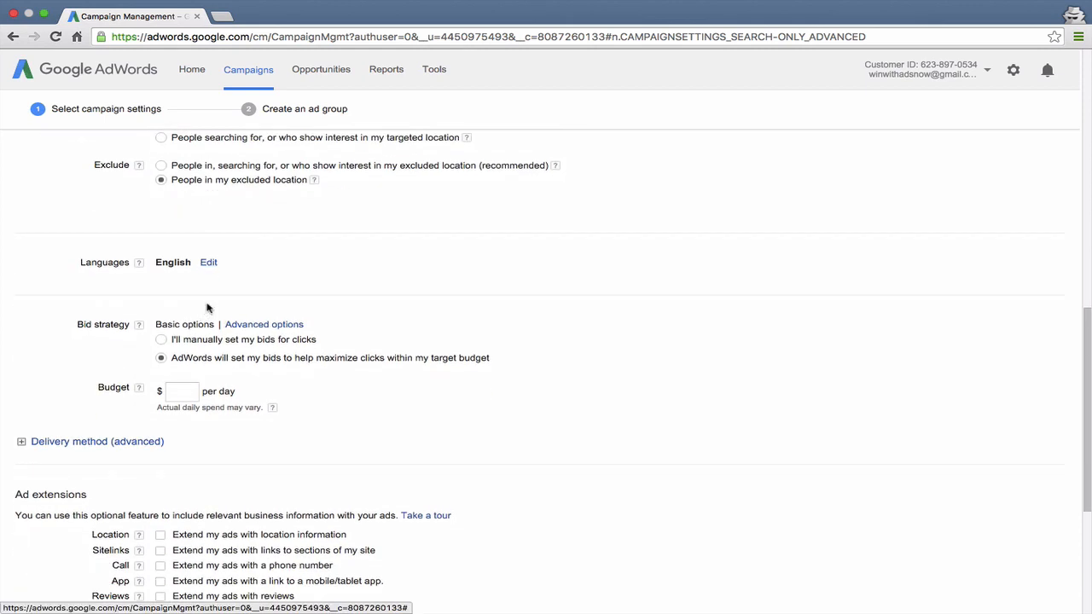
{"action": "left_click", "coordinate": [208, 263]}
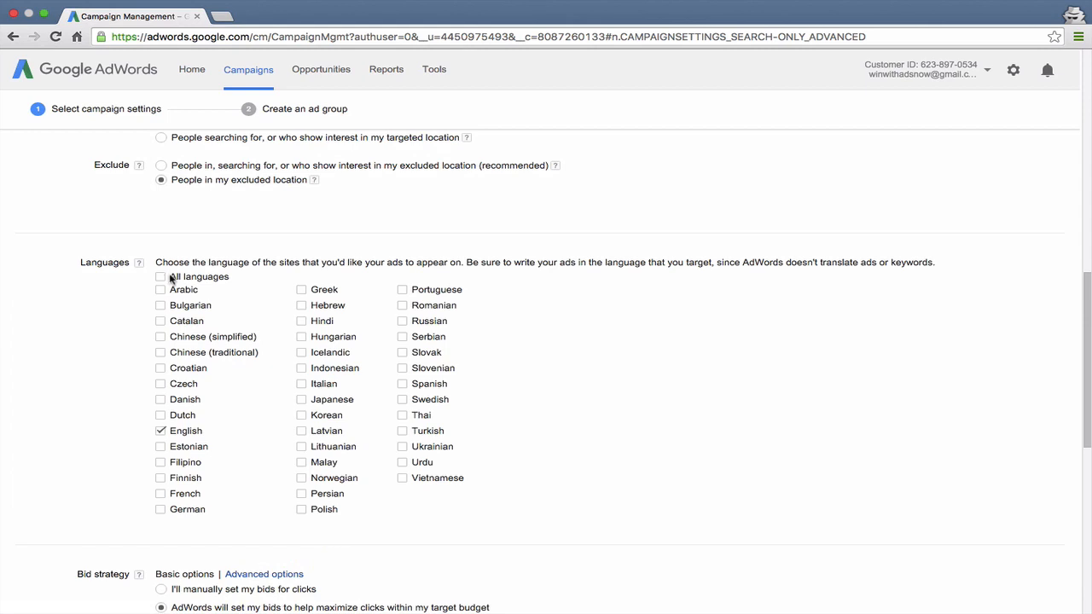
{"action": "left_click", "coordinate": [160, 277]}
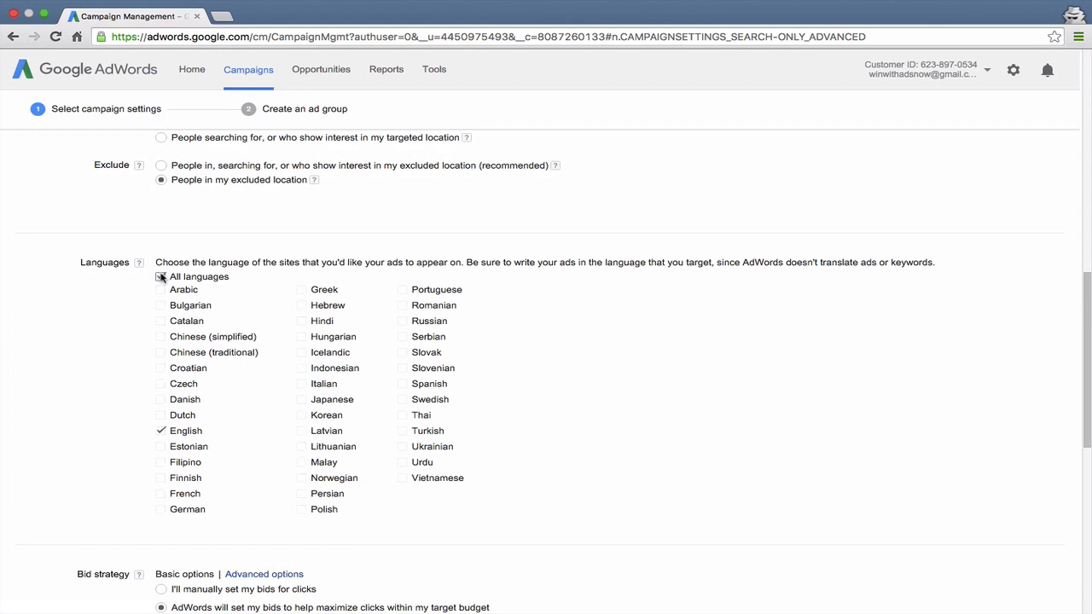
{"action": "left_click", "coordinate": [160, 277]}
Switch the bid strategy to setting bids for clicks manually
{"action": "scroll", "coordinate": [250, 413], "scroll_direction": "down", "scroll_amount": 1}
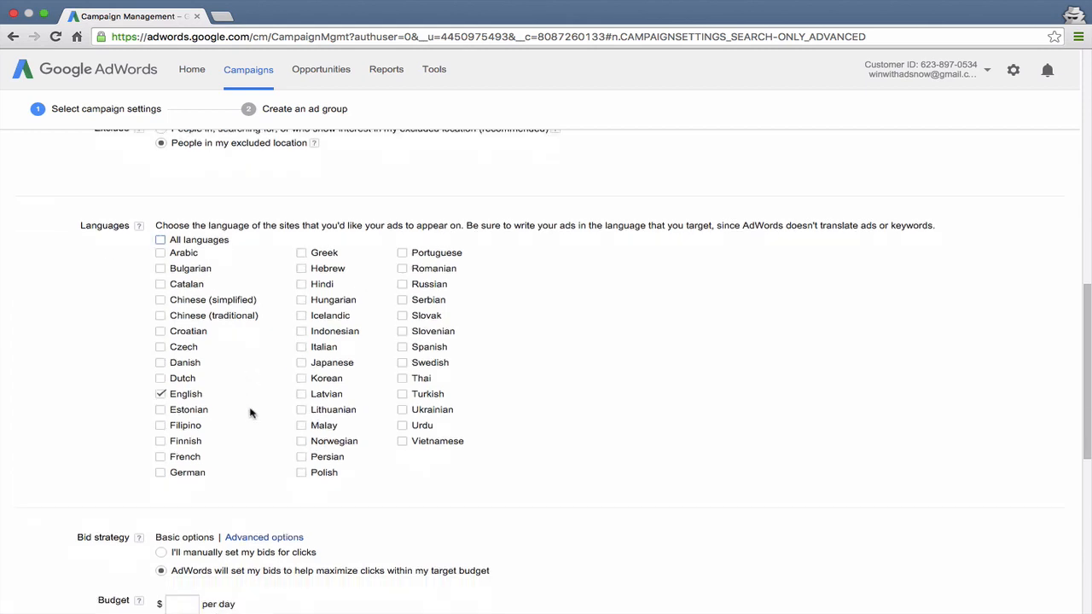
{"action": "scroll", "coordinate": [250, 413], "scroll_direction": "down", "scroll_amount": 1}
{"action": "scroll", "coordinate": [250, 413], "scroll_direction": "down", "scroll_amount": 3}
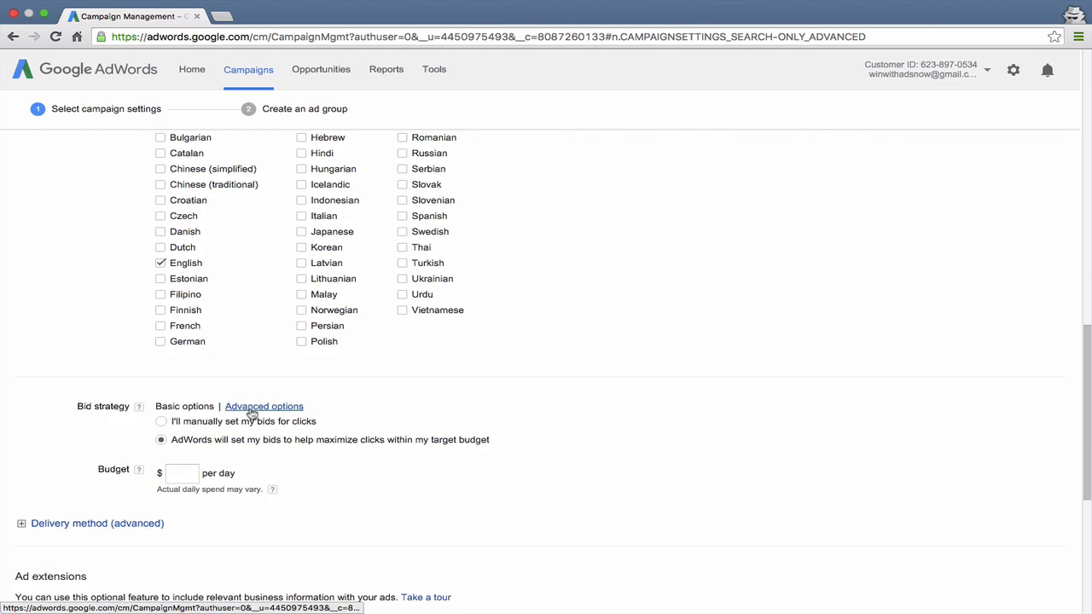
{"action": "scroll", "coordinate": [141, 382], "scroll_direction": "down", "scroll_amount": 1}
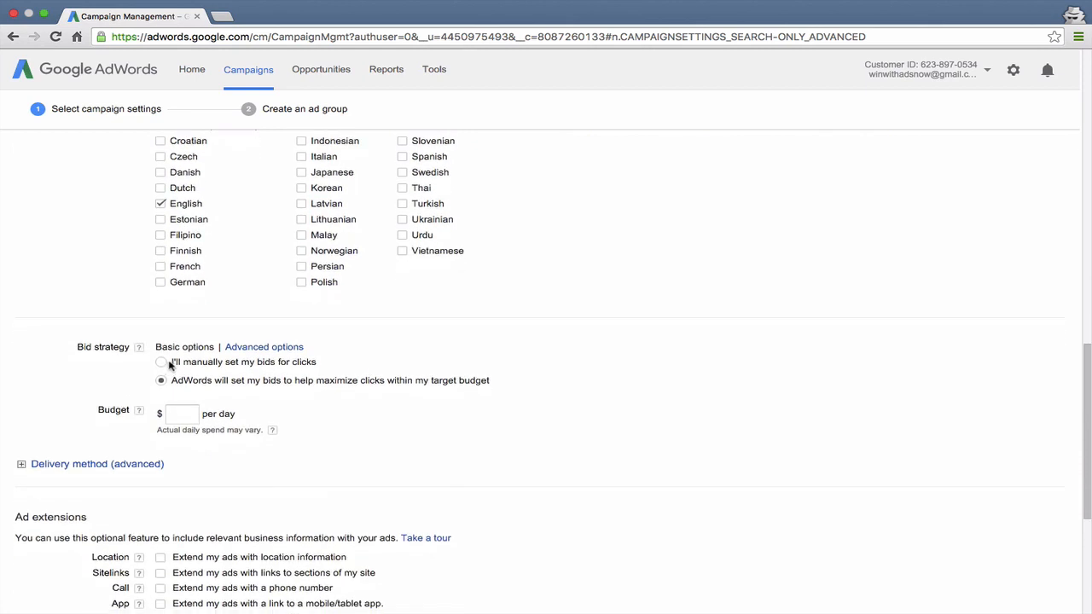
{"action": "left_click", "coordinate": [161, 363]}
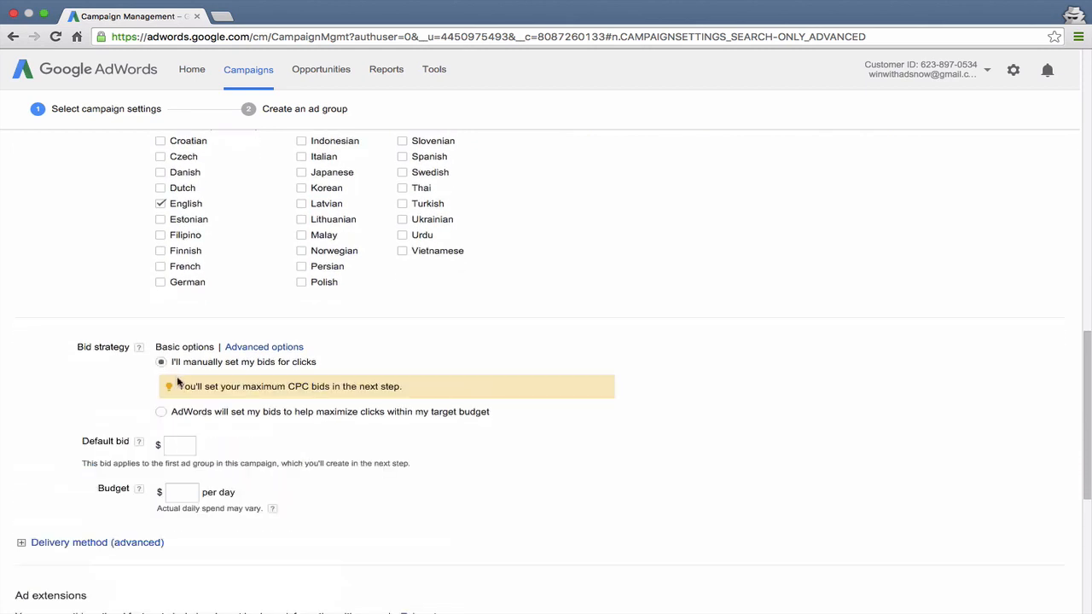
Set the default bid to $1
{"action": "scroll", "coordinate": [178, 382], "scroll_direction": "down", "scroll_amount": 1}
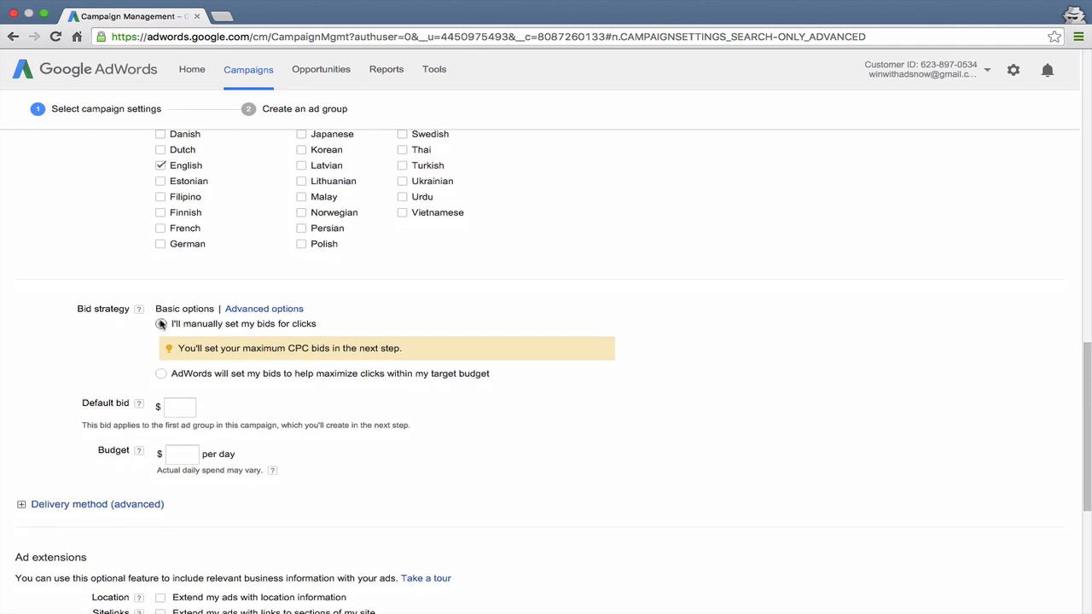
{"action": "scroll", "coordinate": [202, 305], "scroll_direction": "down", "scroll_amount": 2}
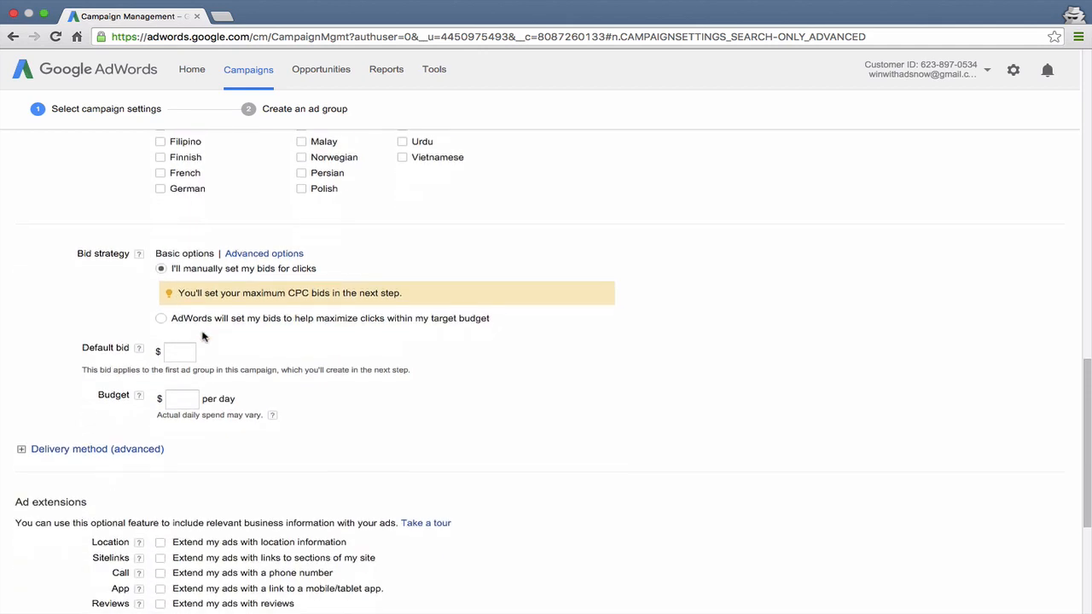
{"action": "left_click", "coordinate": [183, 352]}
{"action": "type", "text": "1"}
{"action": "left_click", "coordinate": [236, 366]}
Set the campaign budget to $100 per day
{"action": "scroll", "coordinate": [225, 351], "scroll_direction": "down", "scroll_amount": 1}
{"action": "scroll", "coordinate": [225, 349], "scroll_direction": "down", "scroll_amount": 1}
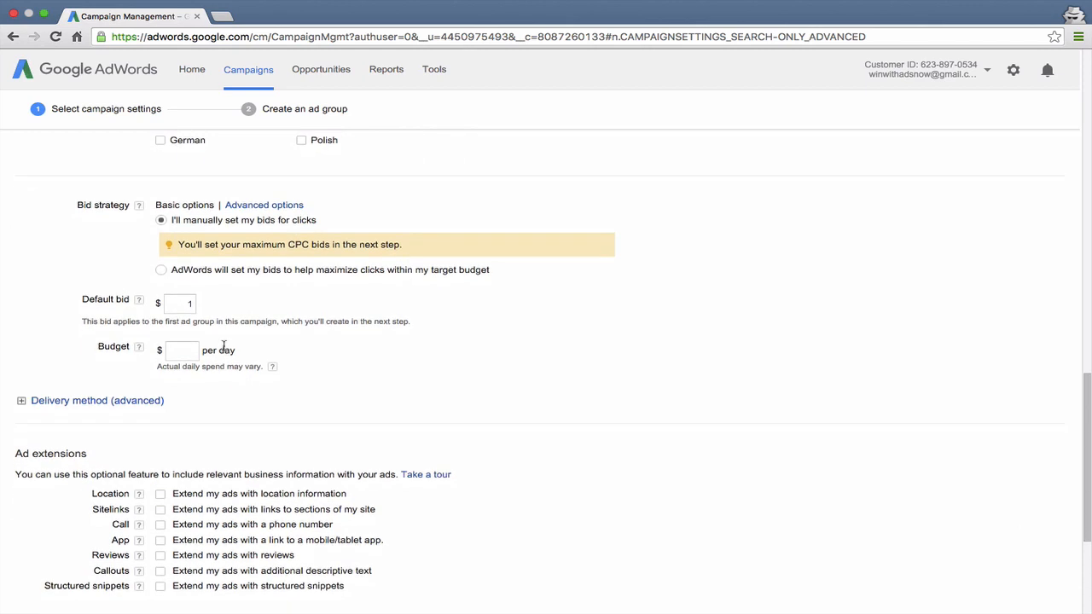
{"action": "left_click", "coordinate": [172, 350]}
{"action": "type", "text": "100"}
{"action": "left_click", "coordinate": [288, 390]}
Expand the delivery method options and set delivery to Accelerated
{"action": "scroll", "coordinate": [288, 384], "scroll_direction": "down", "scroll_amount": 1}
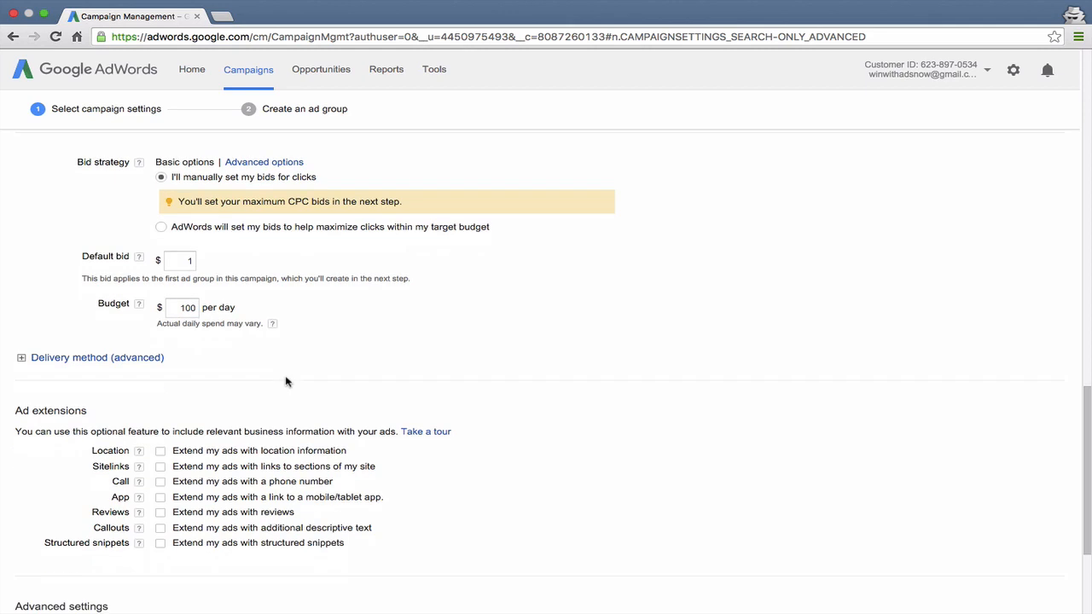
{"action": "left_click", "coordinate": [134, 359]}
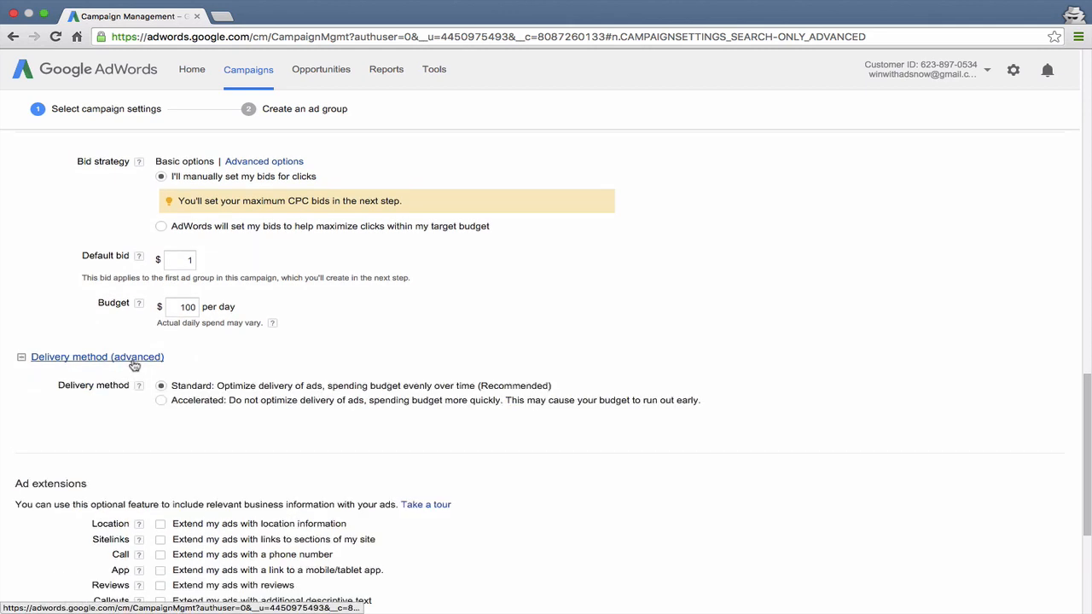
{"action": "scroll", "coordinate": [241, 370], "scroll_direction": "down", "scroll_amount": 1}
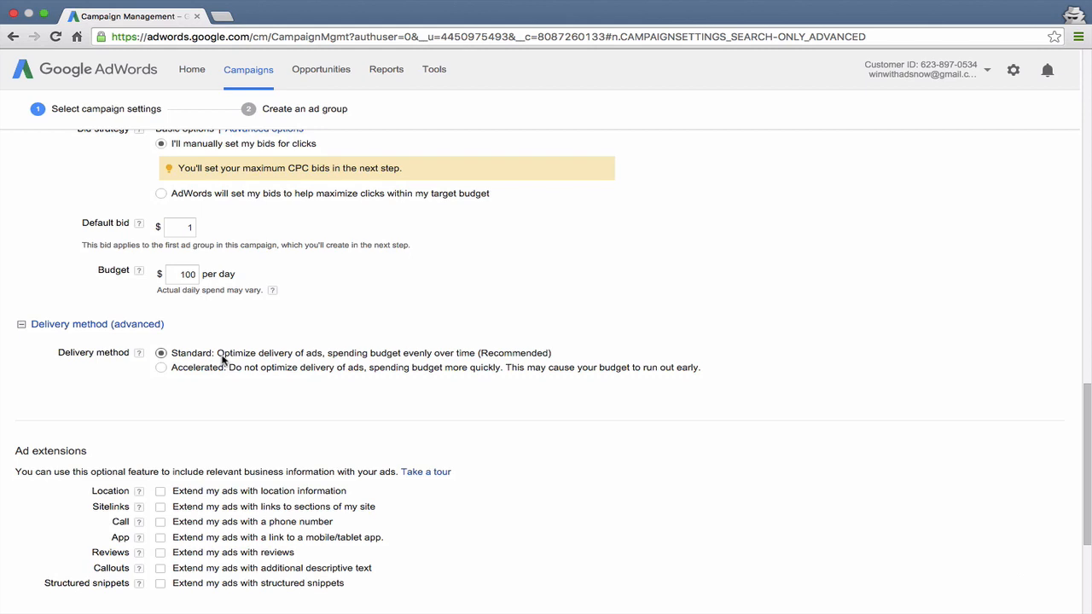
{"action": "left_click", "coordinate": [203, 374]}
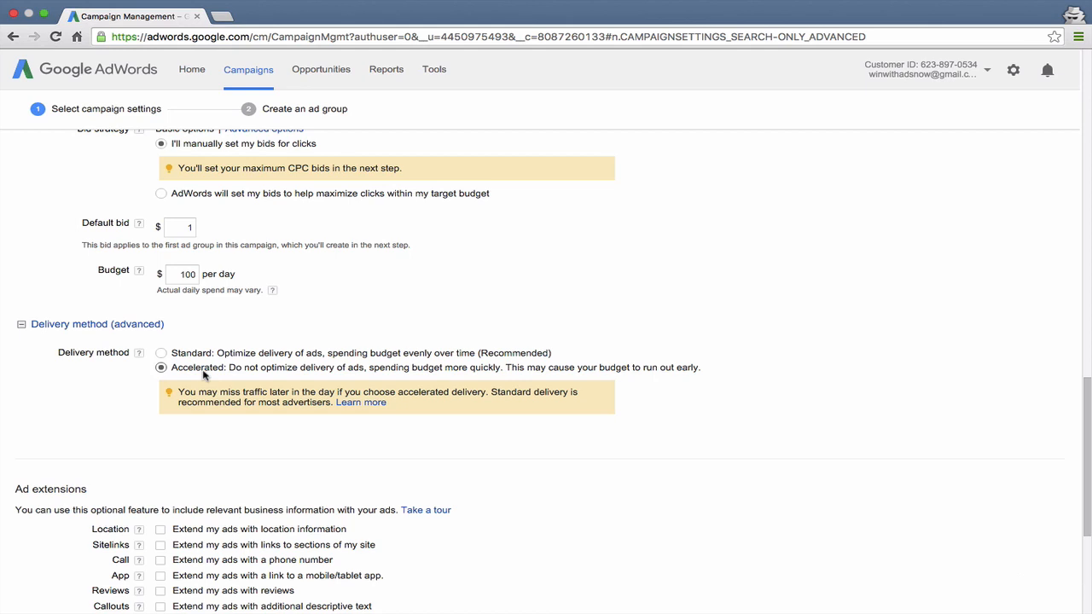
{"action": "scroll", "coordinate": [203, 373], "scroll_direction": "down", "scroll_amount": 1}
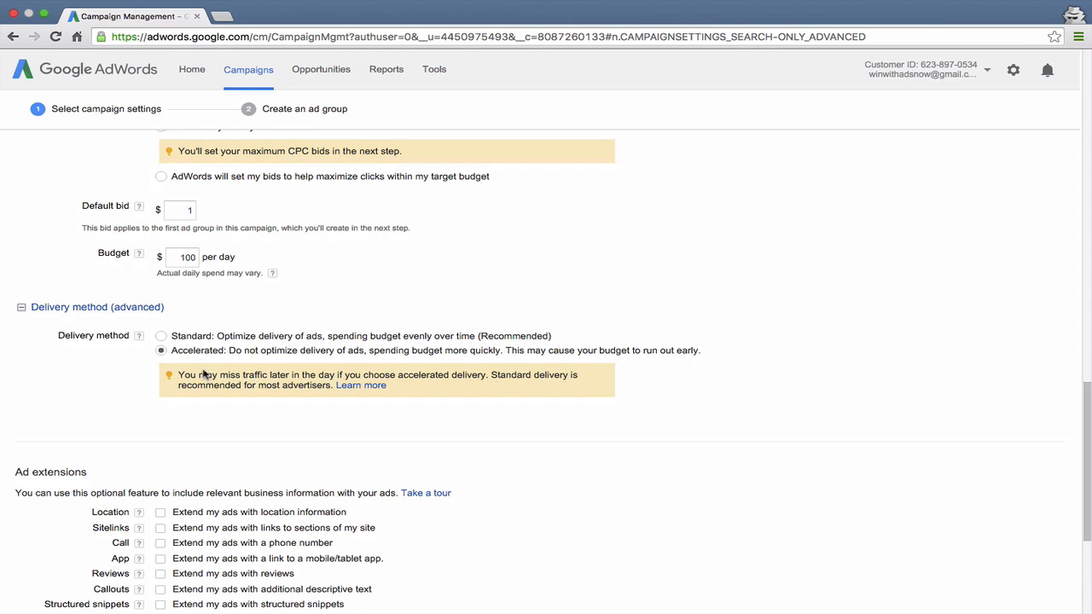
{"action": "left_click", "coordinate": [201, 338]}
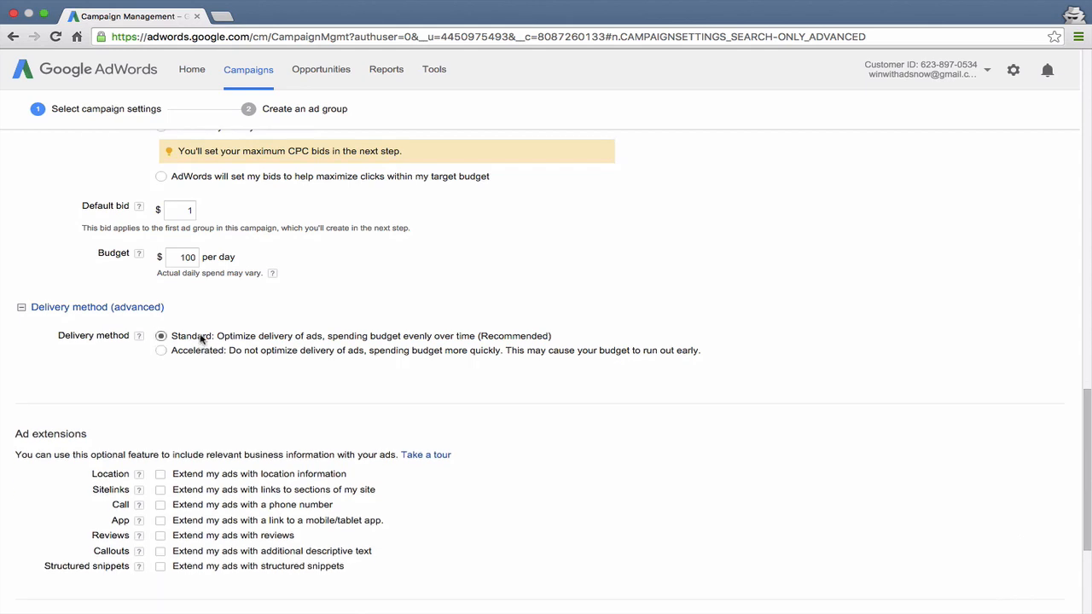
{"action": "left_click", "coordinate": [195, 350]}
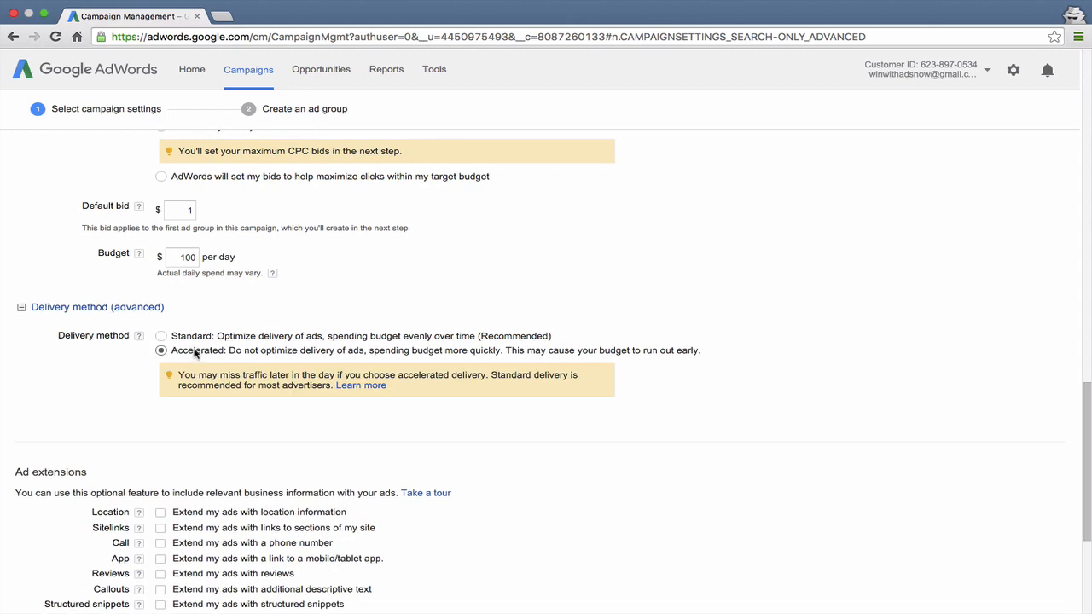
Expand the schedule settings to review the start date, end date and ad scheduling
{"action": "scroll", "coordinate": [194, 352], "scroll_direction": "down", "scroll_amount": 5}
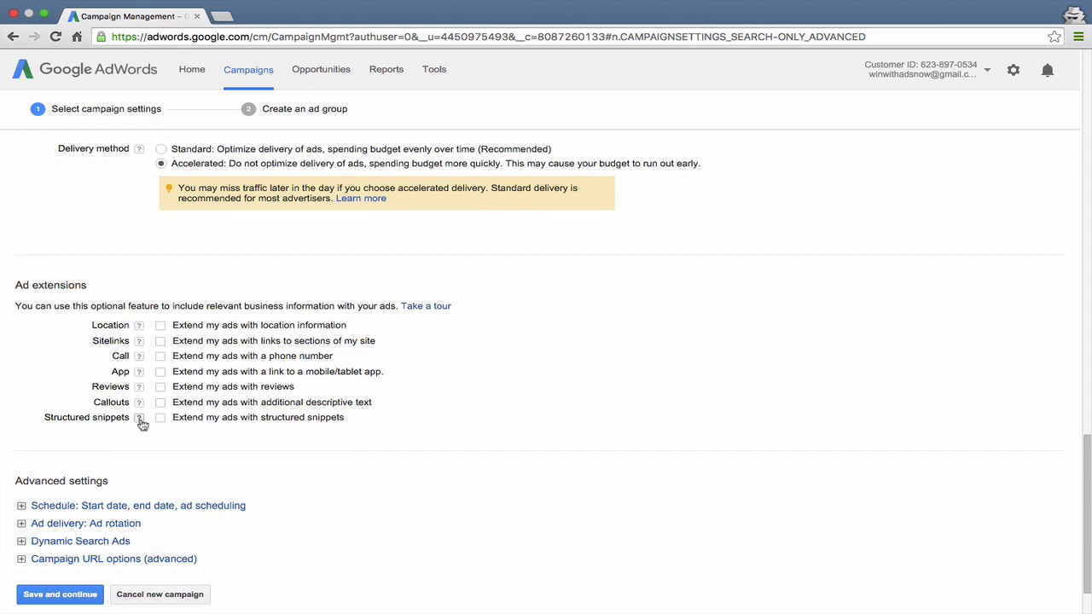
{"action": "scroll", "coordinate": [140, 427], "scroll_direction": "down", "scroll_amount": 2}
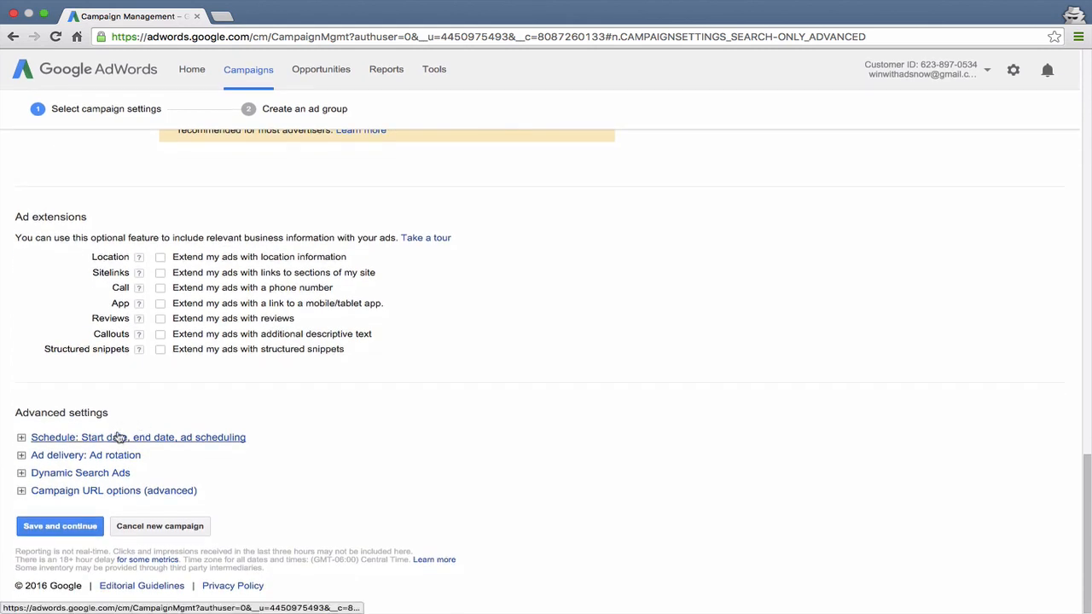
{"action": "left_click", "coordinate": [119, 437]}
{"action": "scroll", "coordinate": [183, 395], "scroll_direction": "down", "scroll_amount": 1}
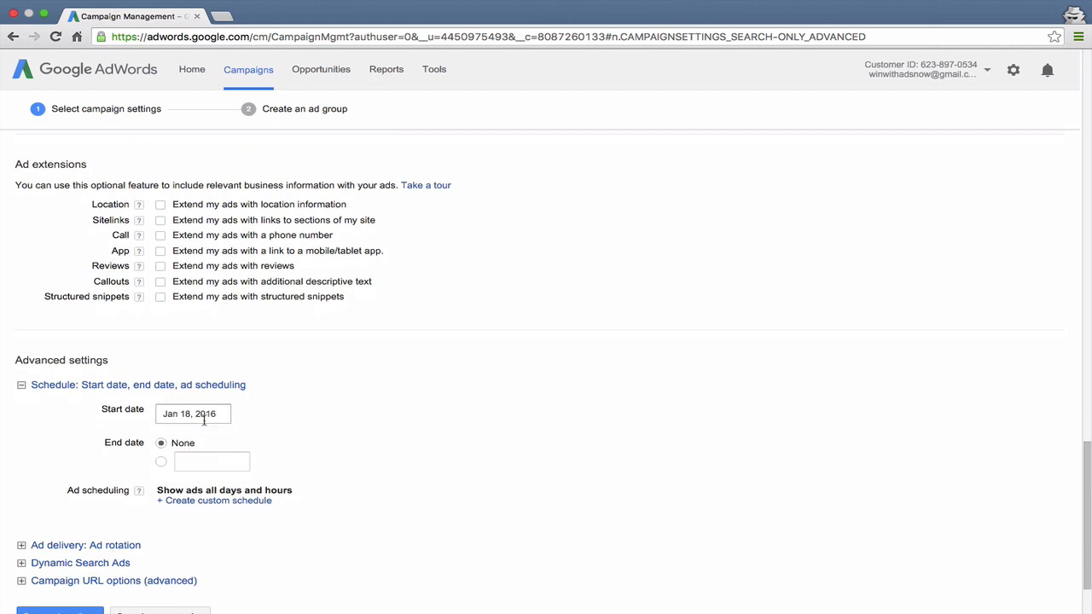
{"action": "scroll", "coordinate": [205, 416], "scroll_direction": "down", "scroll_amount": 1}
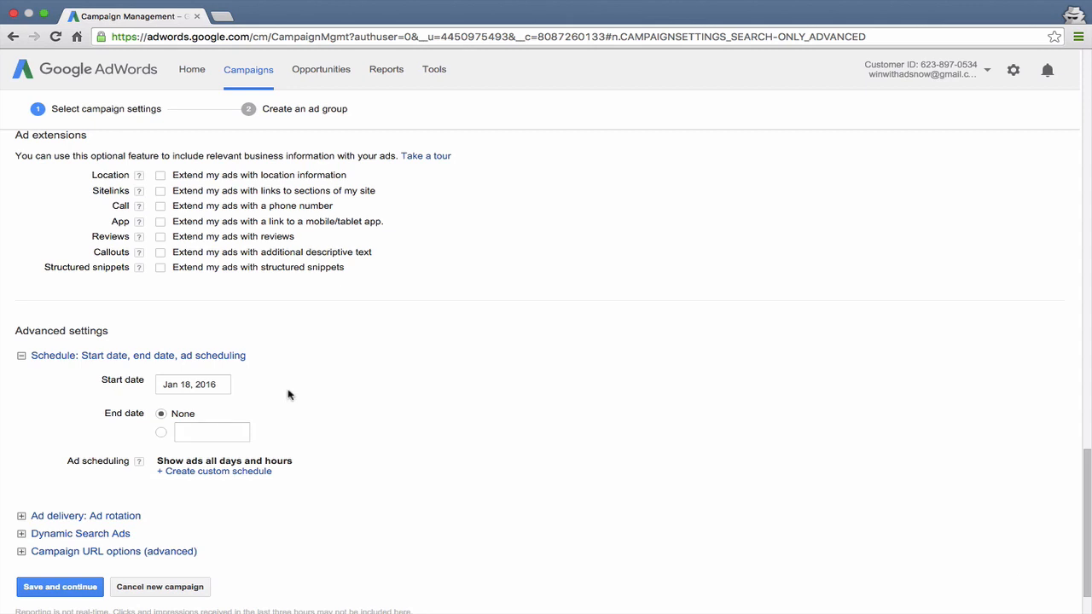
{"action": "scroll", "coordinate": [288, 394], "scroll_direction": "down", "scroll_amount": 1}
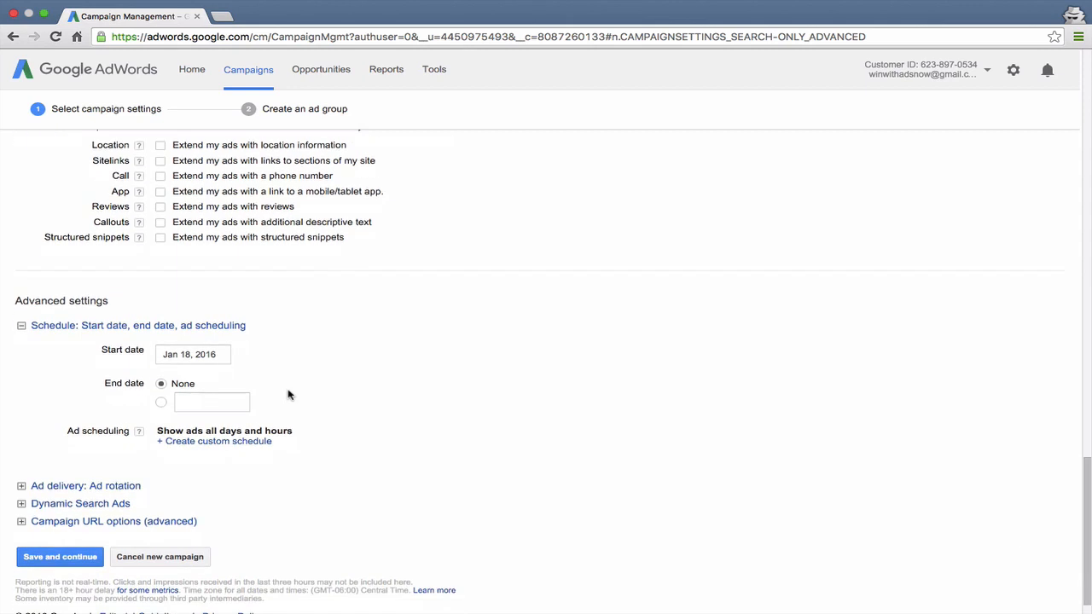
Create a custom ad schedule row covering all days and review its day choices
{"action": "left_click", "coordinate": [232, 430]}
{"action": "left_click", "coordinate": [216, 427]}
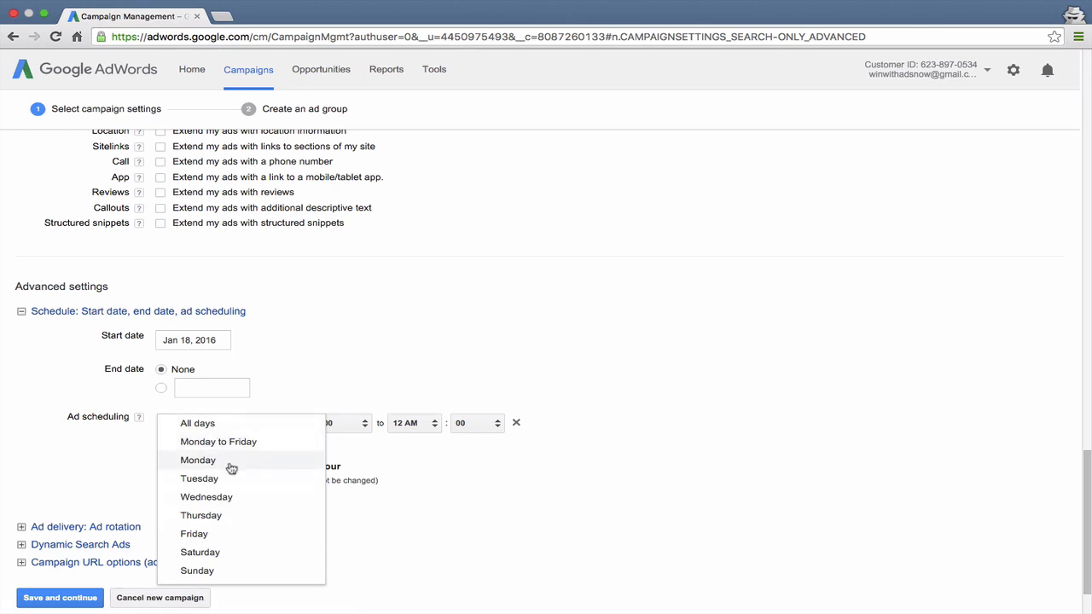
{"action": "left_click", "coordinate": [359, 342]}
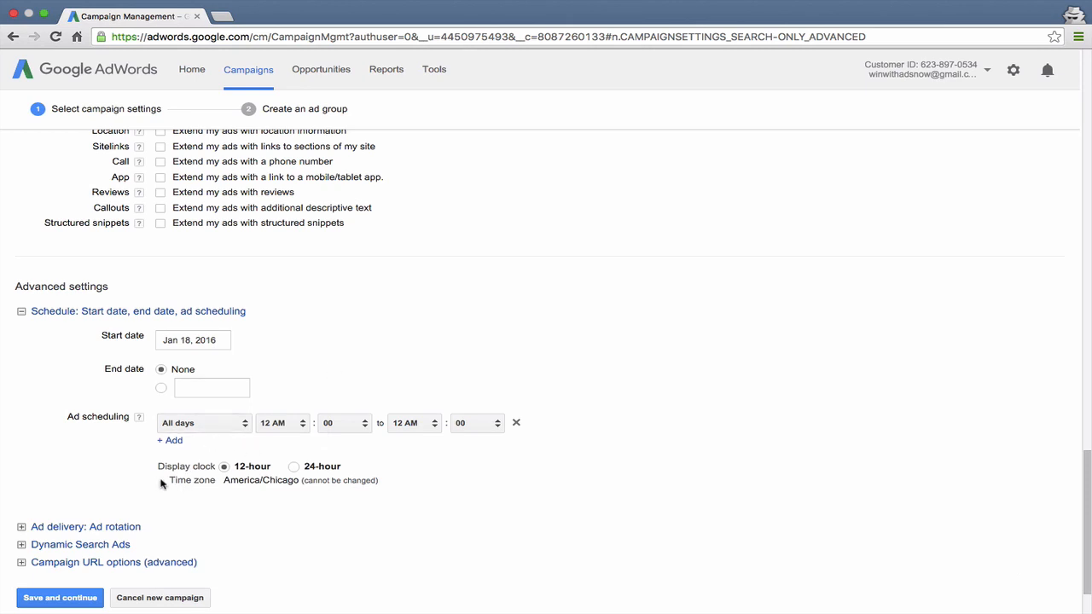
{"action": "left_click_drag", "start_coordinate": [162, 483], "coordinate": [386, 481]}
{"action": "left_click", "coordinate": [369, 407]}
{"action": "scroll", "coordinate": [231, 480], "scroll_direction": "down", "scroll_amount": 2}
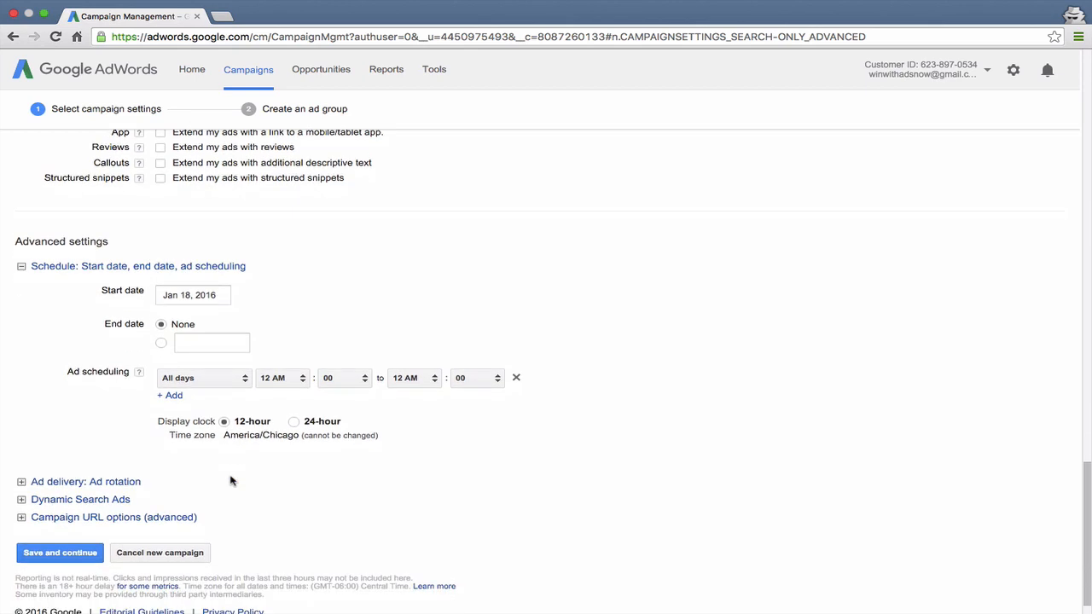
Collapse the schedule settings, expand ad delivery, and set ad rotation to Rotate indefinitely
{"action": "left_click", "coordinate": [163, 268]}
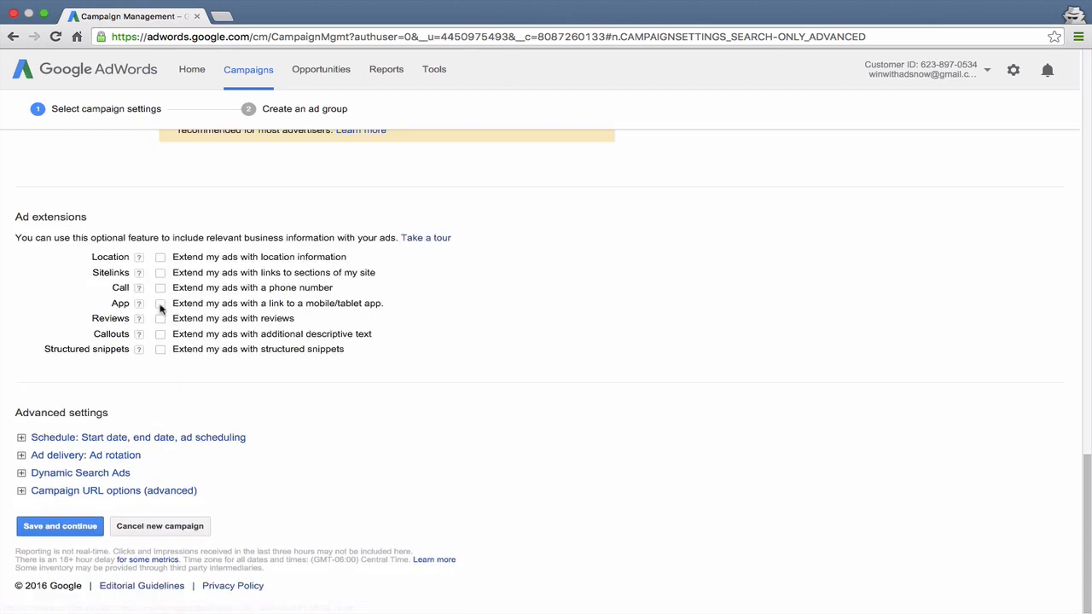
{"action": "left_click", "coordinate": [68, 457]}
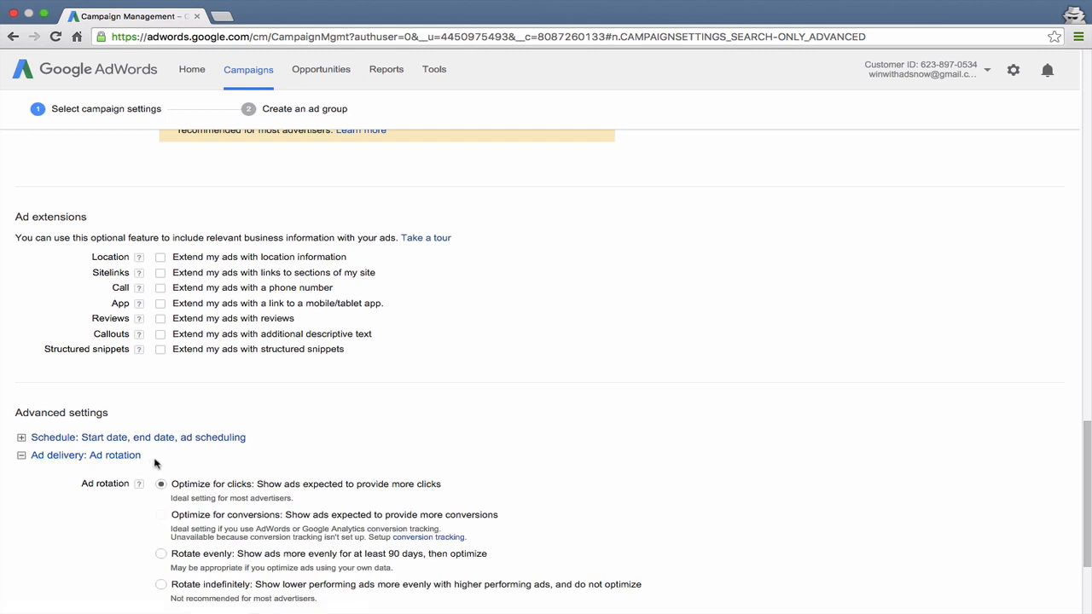
{"action": "scroll", "coordinate": [155, 463], "scroll_direction": "down", "scroll_amount": 3}
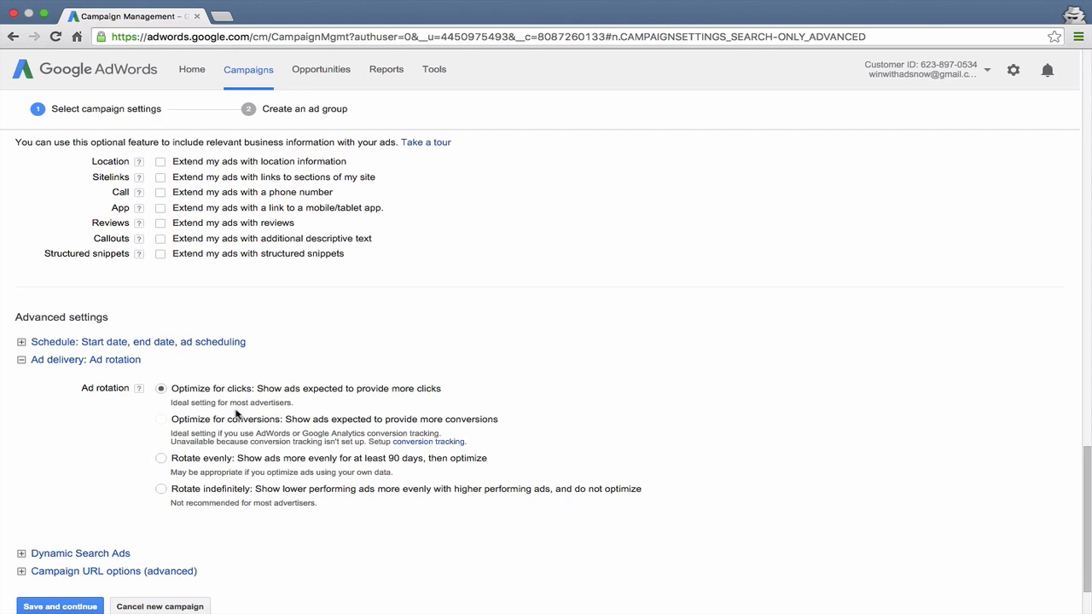
{"action": "left_click", "coordinate": [180, 492]}
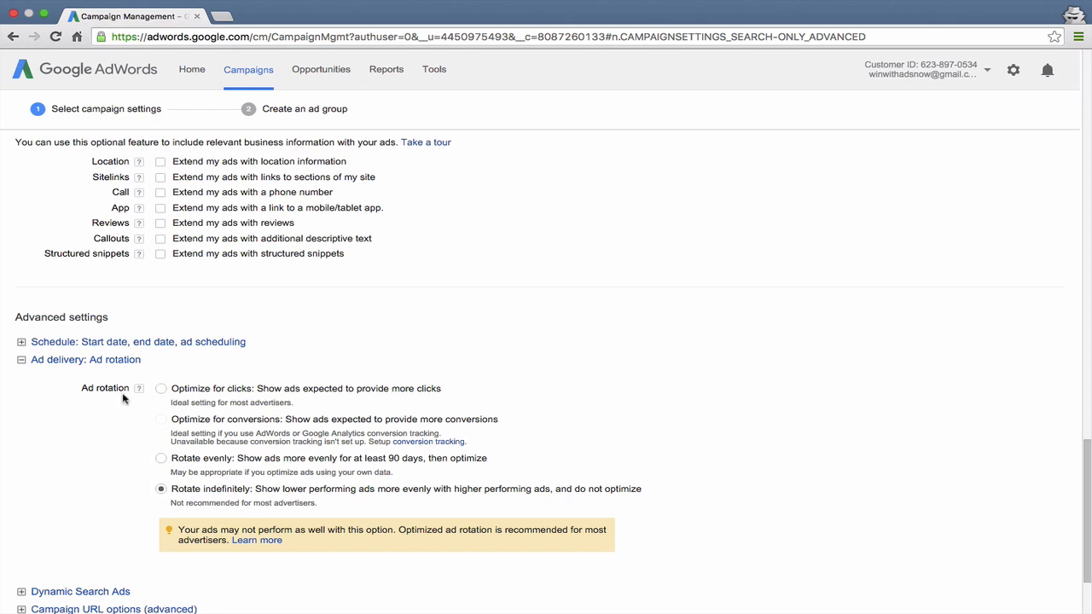
Review the Dynamic Search Ads fields, collapse them, and expand the Campaign URL options to view the tracking template and custom parameters
{"action": "scroll", "coordinate": [82, 444], "scroll_direction": "down", "scroll_amount": 3}
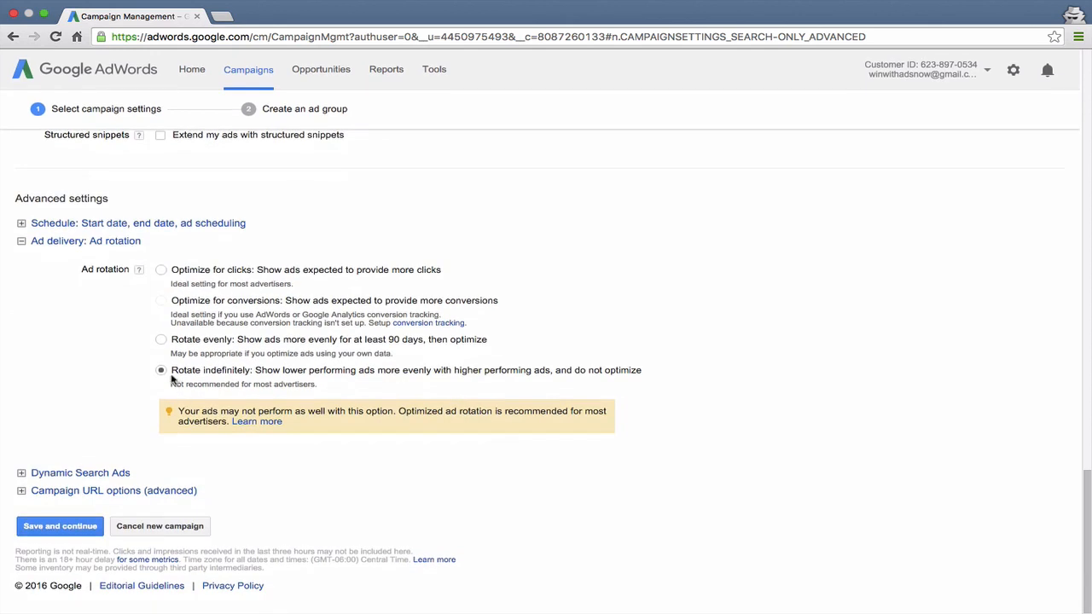
{"action": "left_click", "coordinate": [88, 474]}
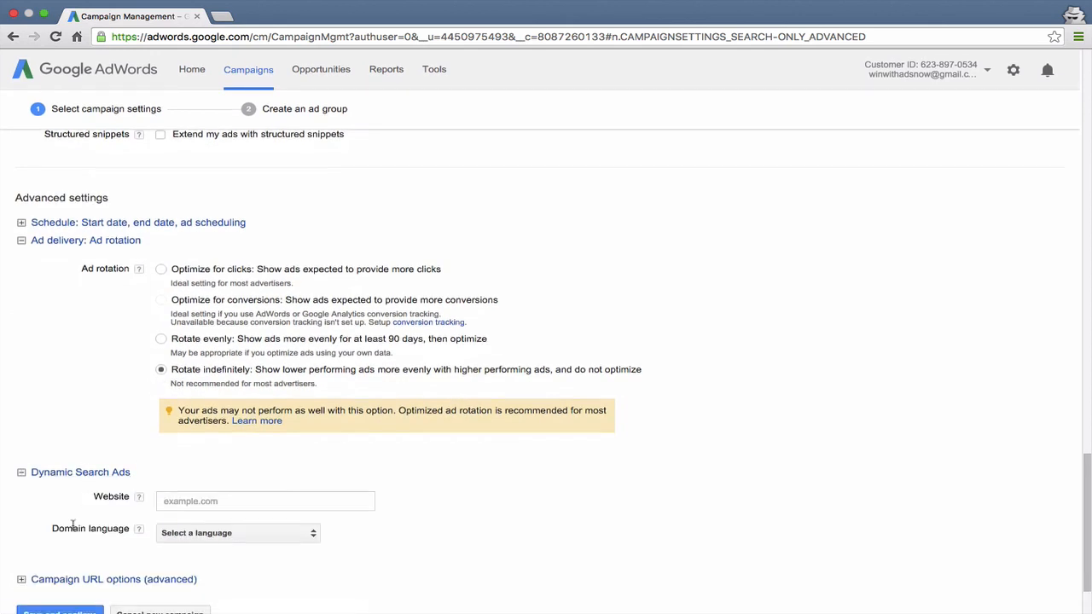
{"action": "scroll", "coordinate": [80, 491], "scroll_direction": "down", "scroll_amount": 1}
{"action": "left_click", "coordinate": [82, 471]}
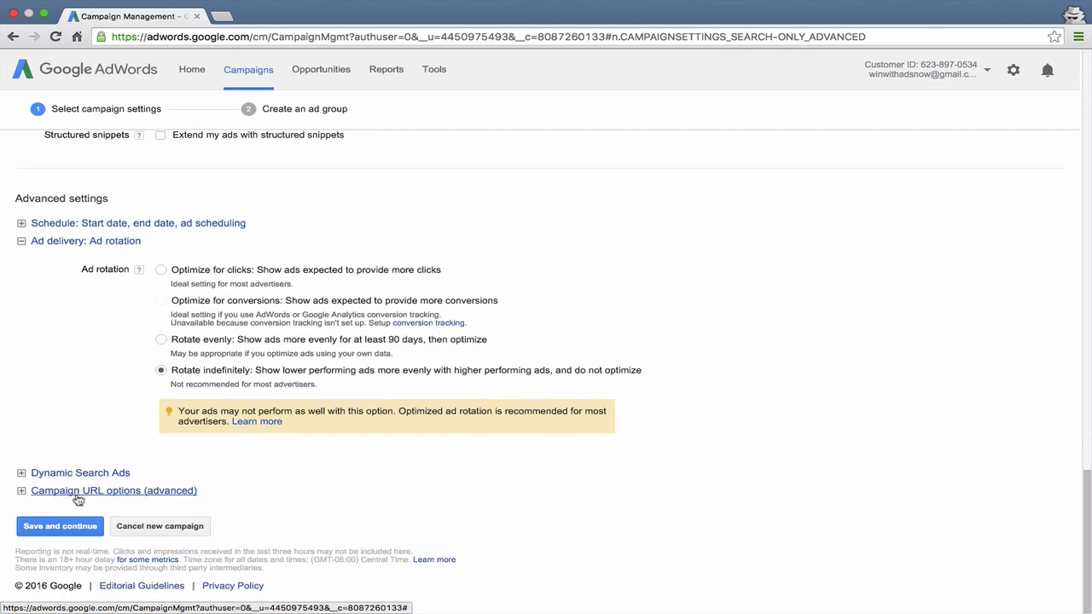
{"action": "left_click", "coordinate": [78, 495]}
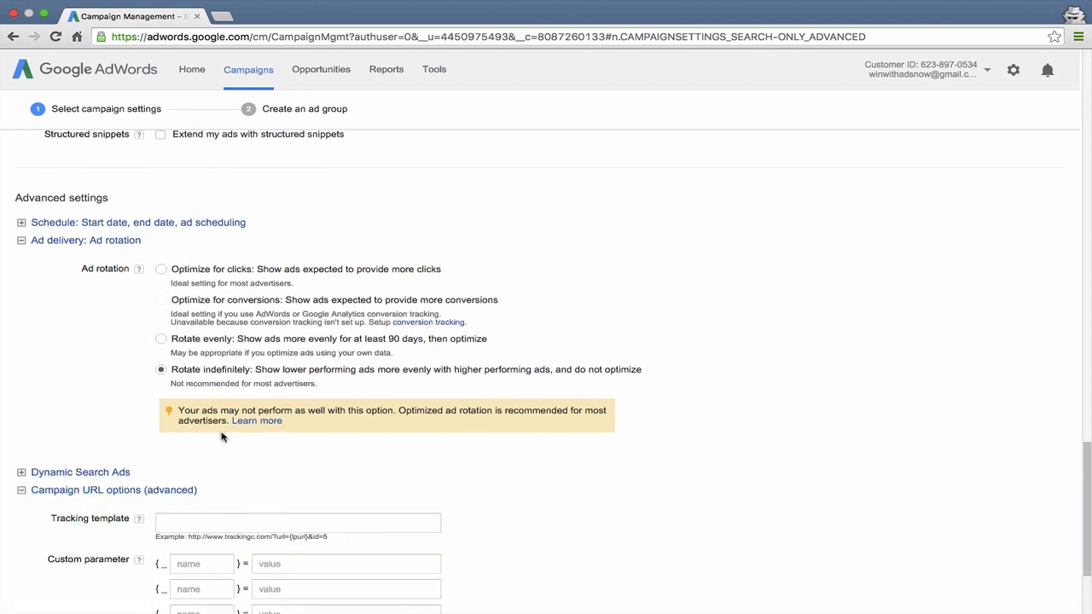
{"action": "scroll", "coordinate": [220, 437], "scroll_direction": "down", "scroll_amount": 3}
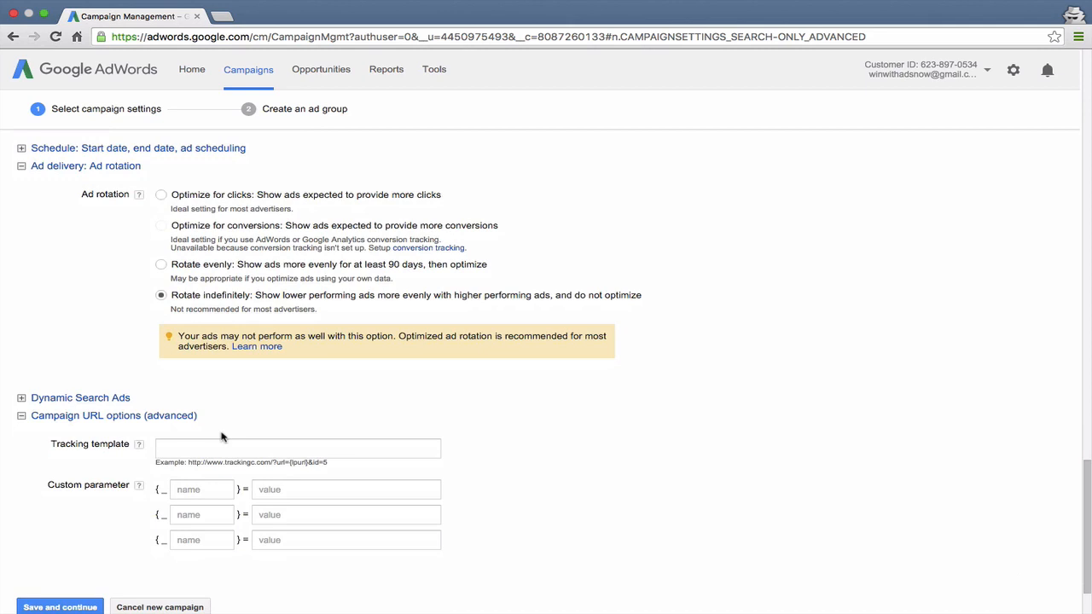